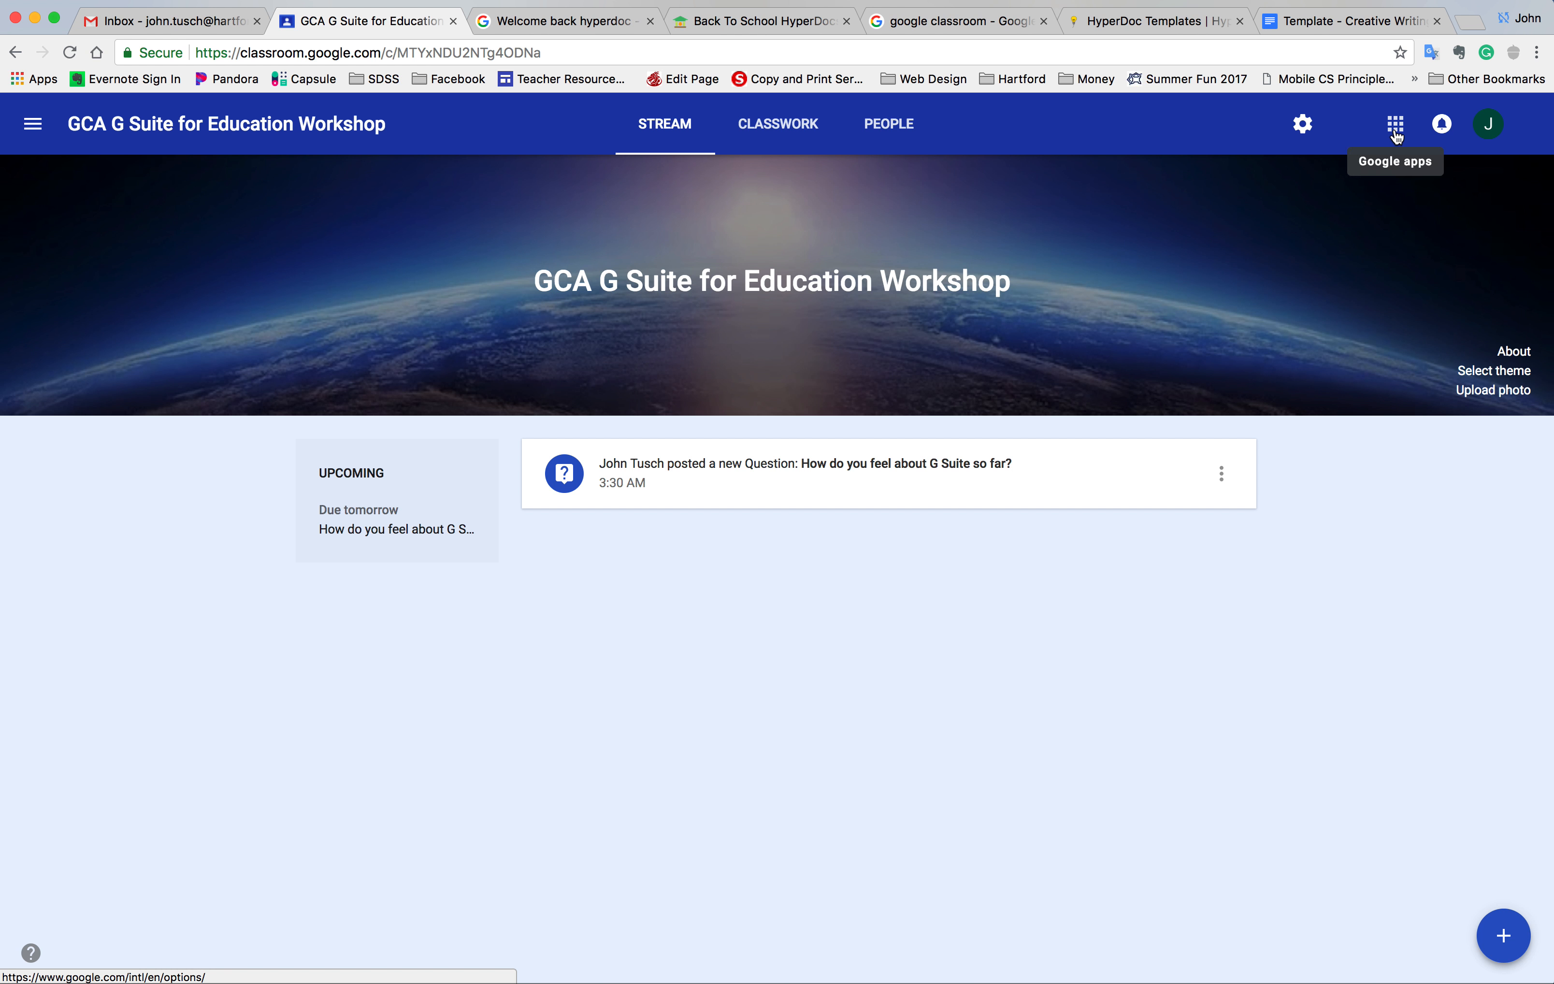
Switch to Google Drive and open the "What you know so far?" document
click(1396, 130)
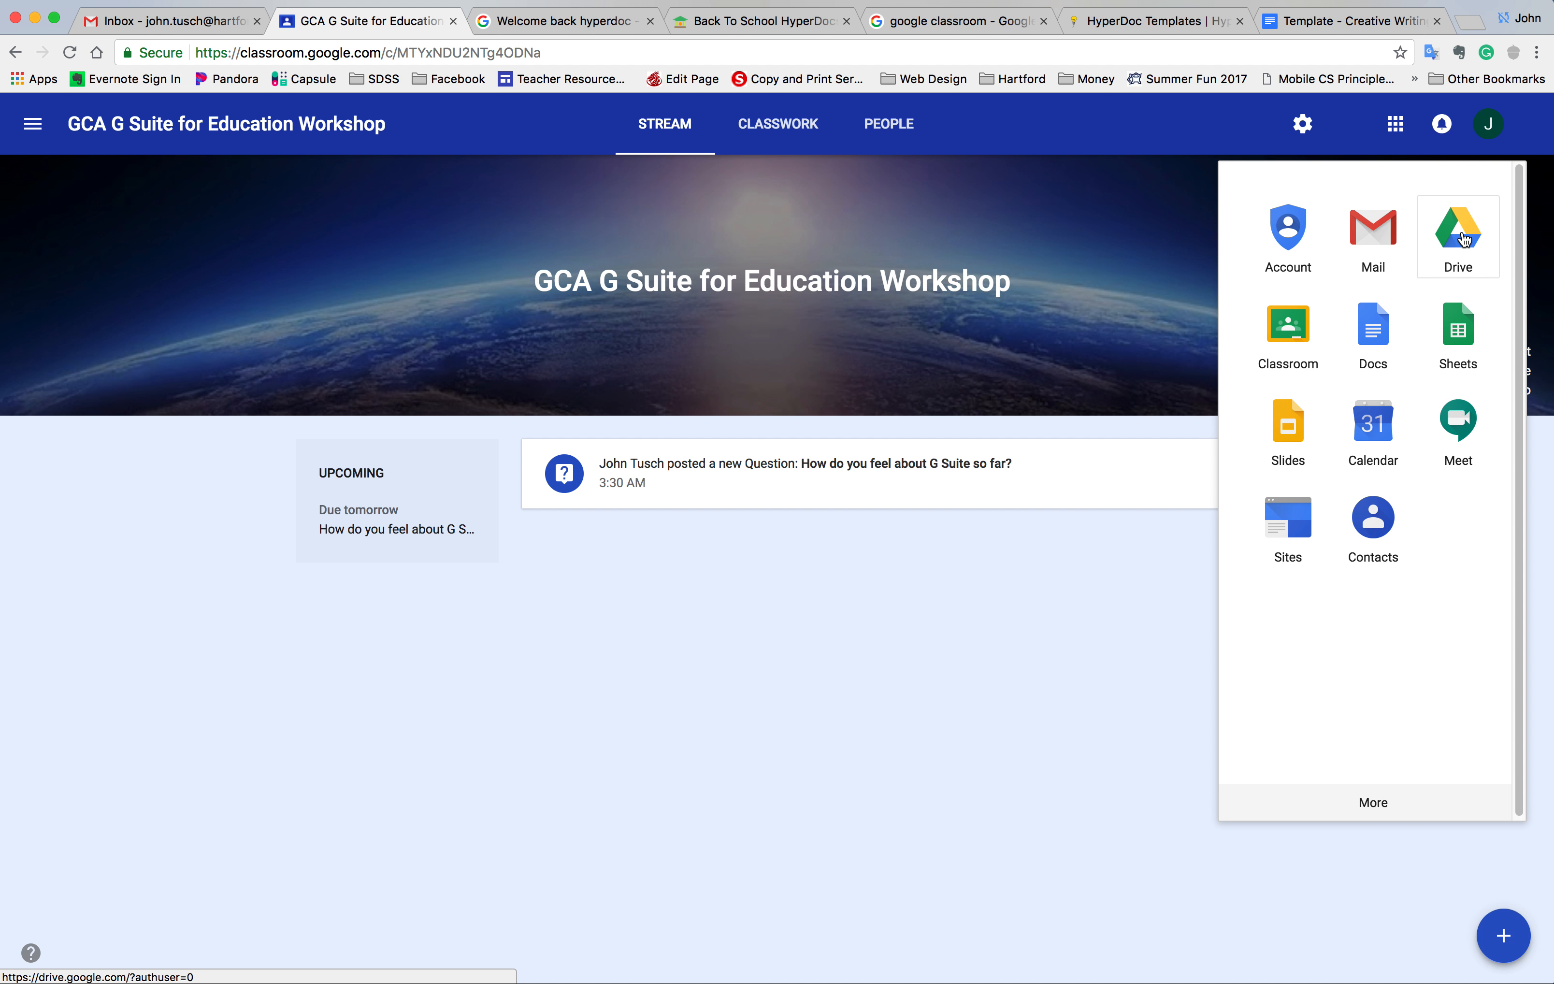
click(1409, 128)
click(1398, 133)
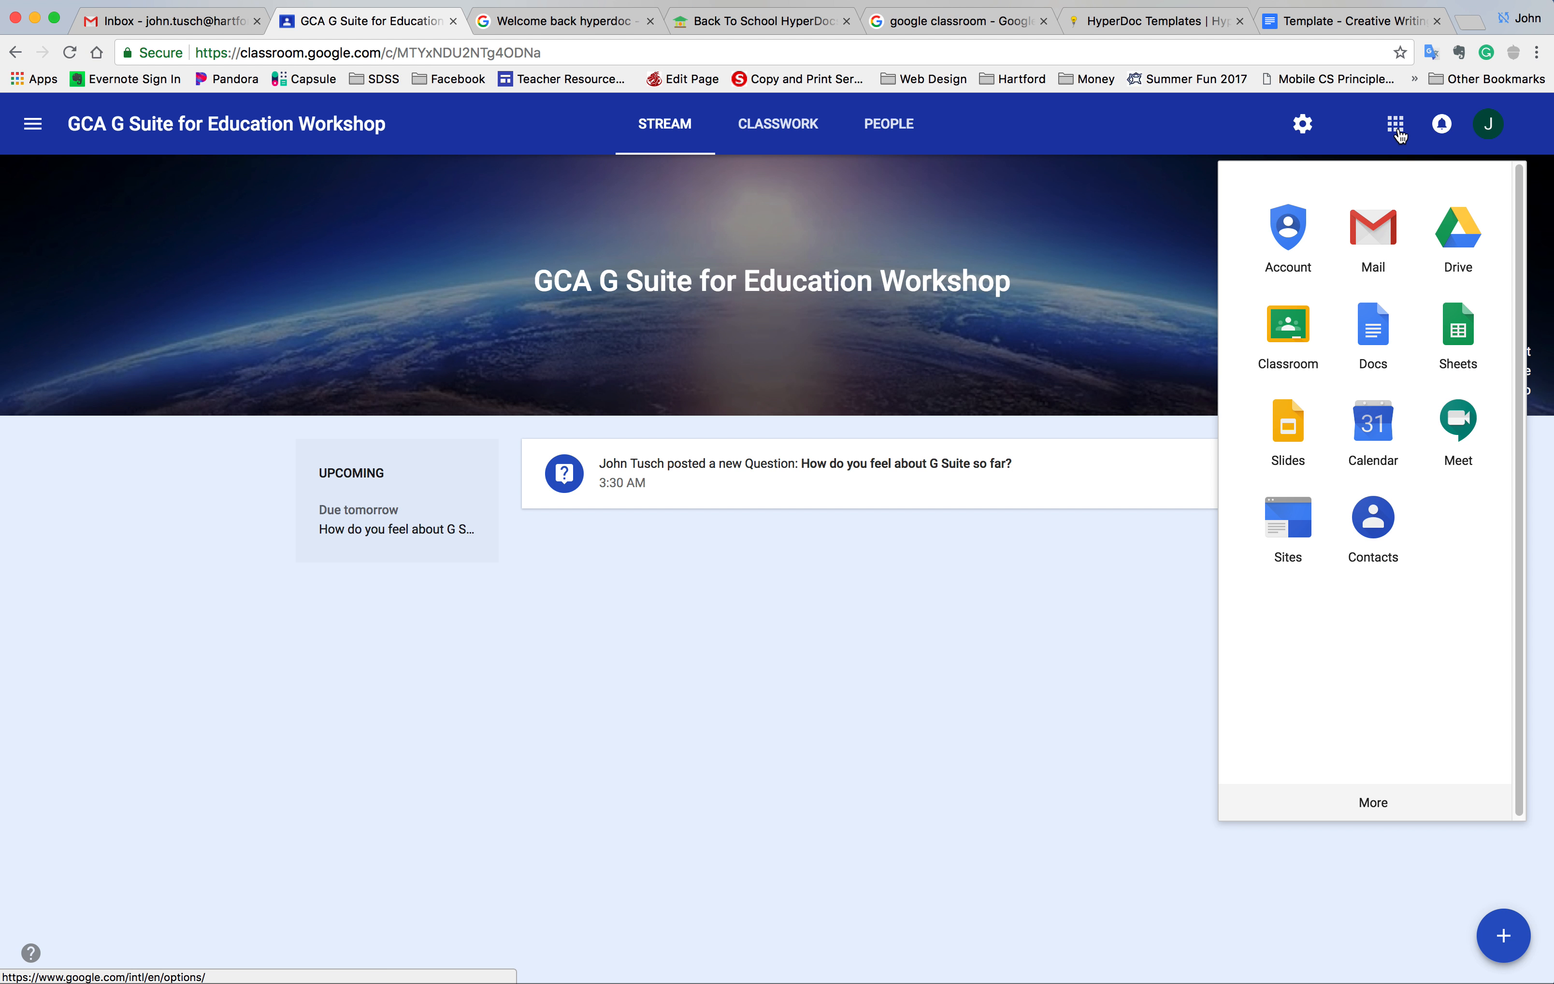
click(1456, 242)
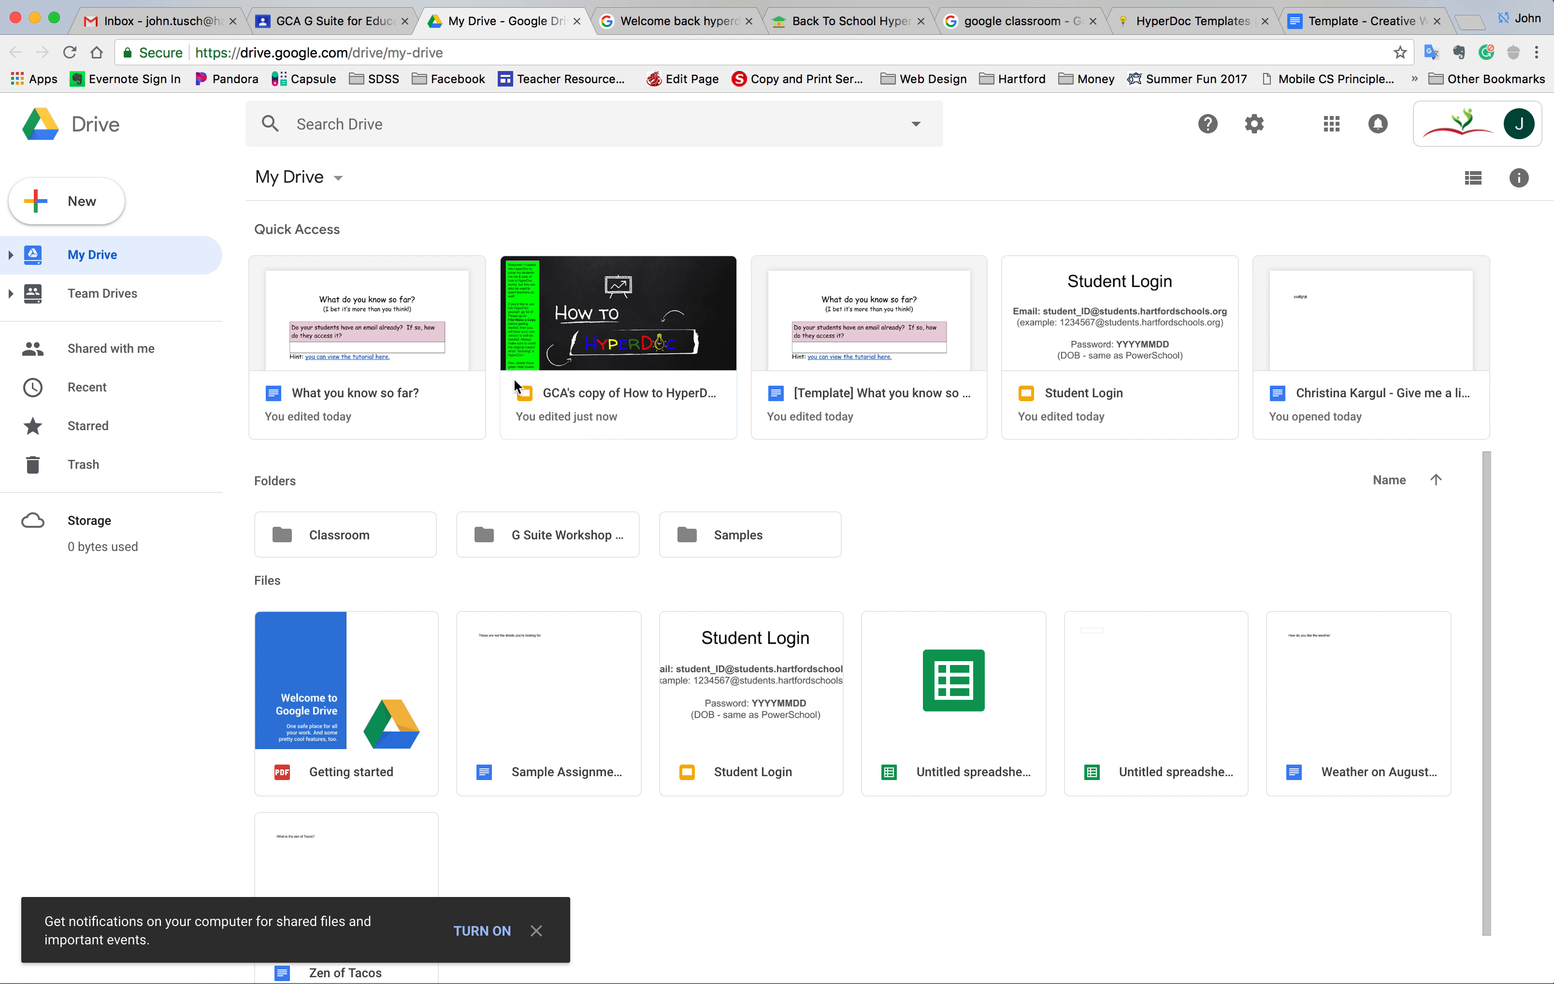
click(459, 410)
double_click(459, 408)
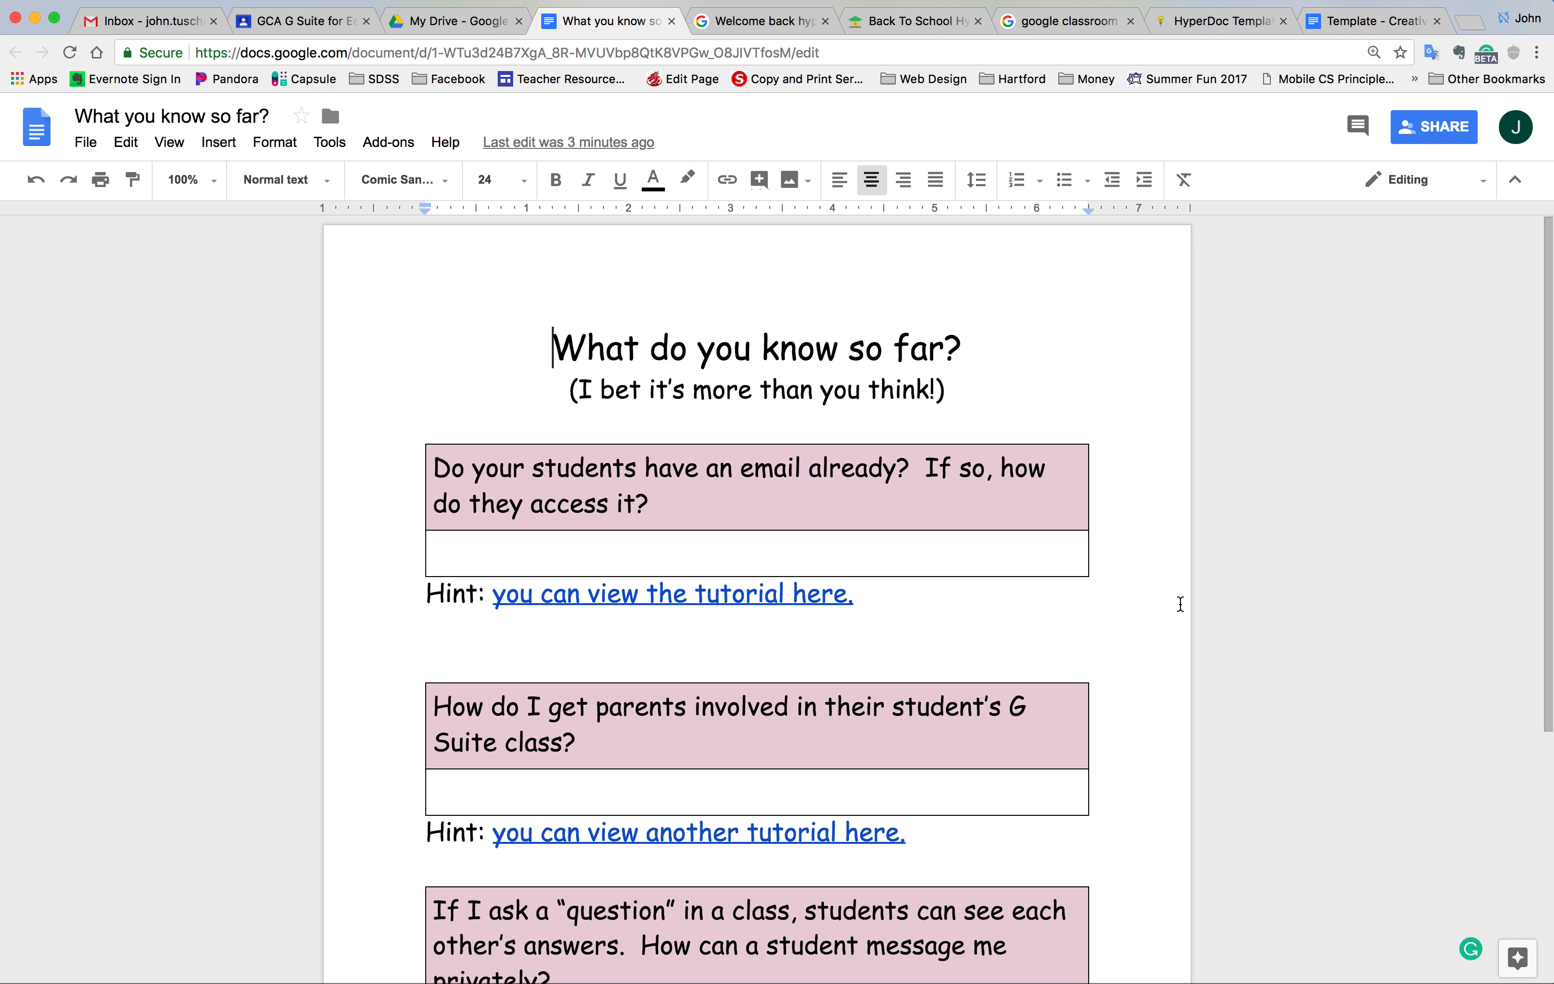
Examine the worksheet's three question boxes and the tutorial link under each one
scroll(1105, 663, down, 2)
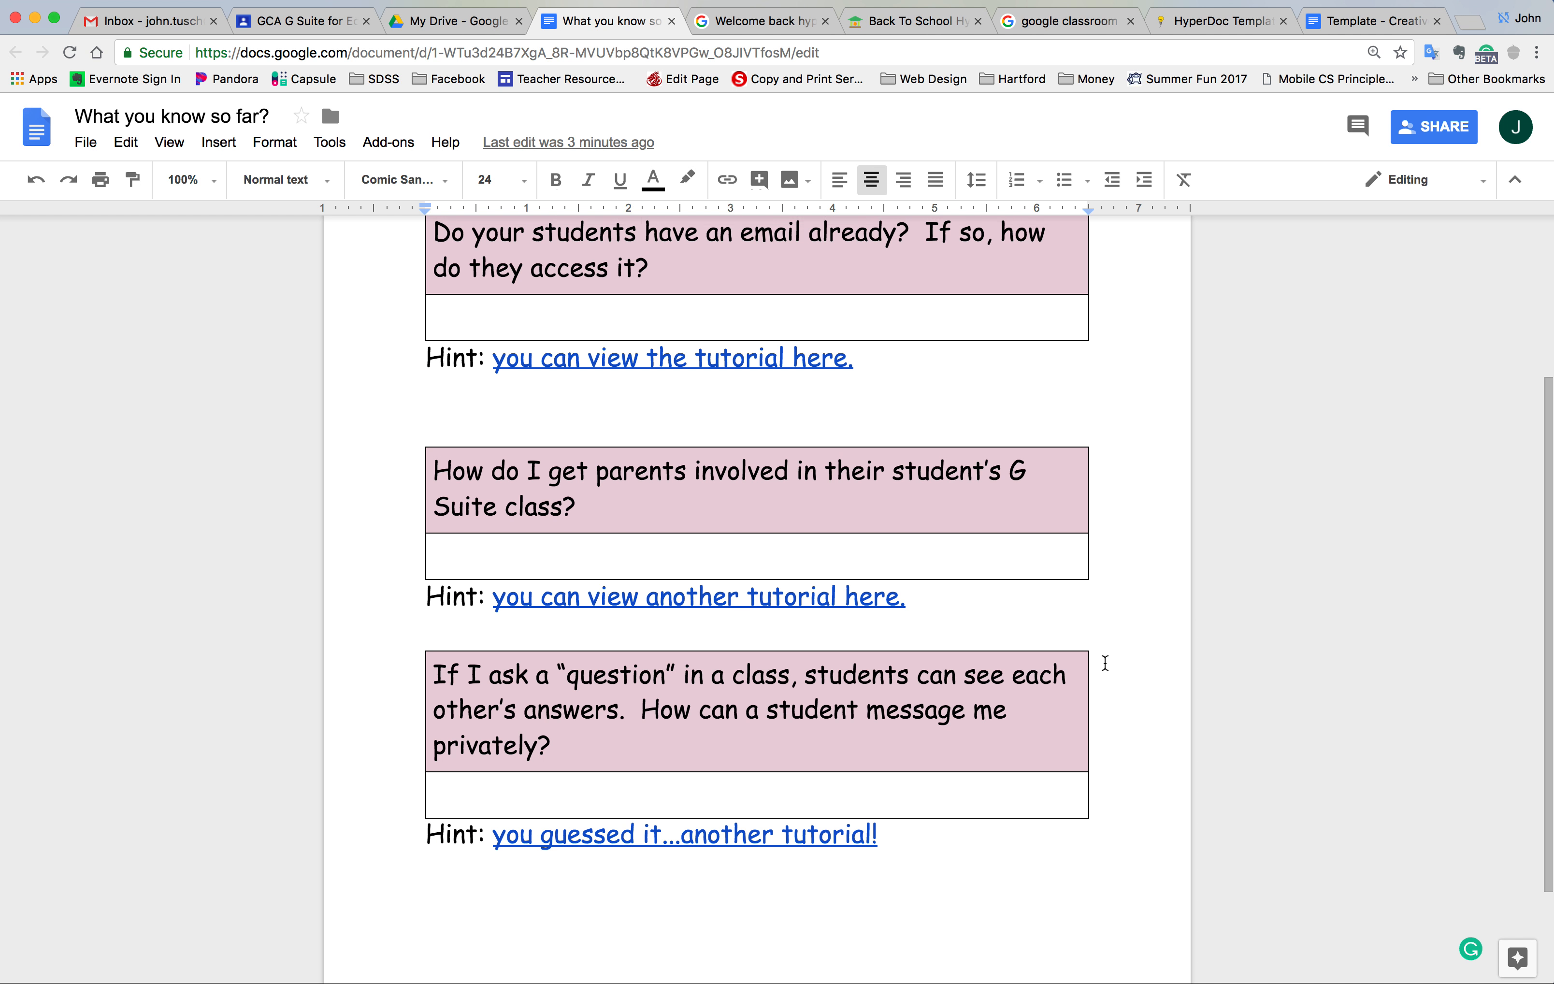
scroll(1103, 661, up, 5)
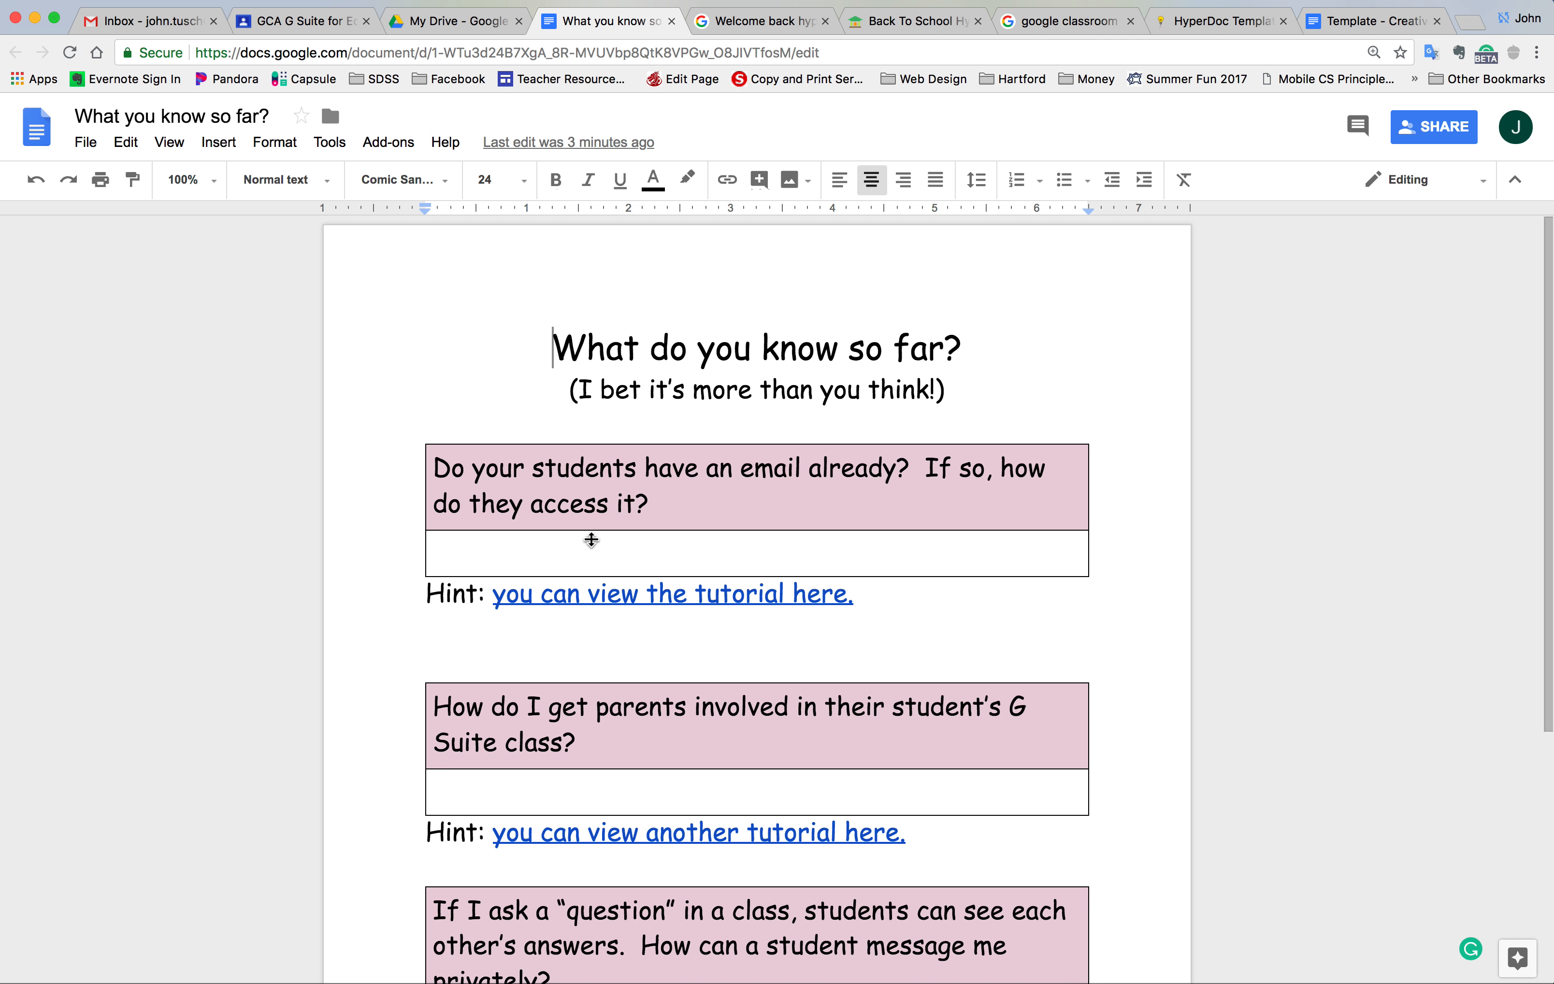
click(544, 602)
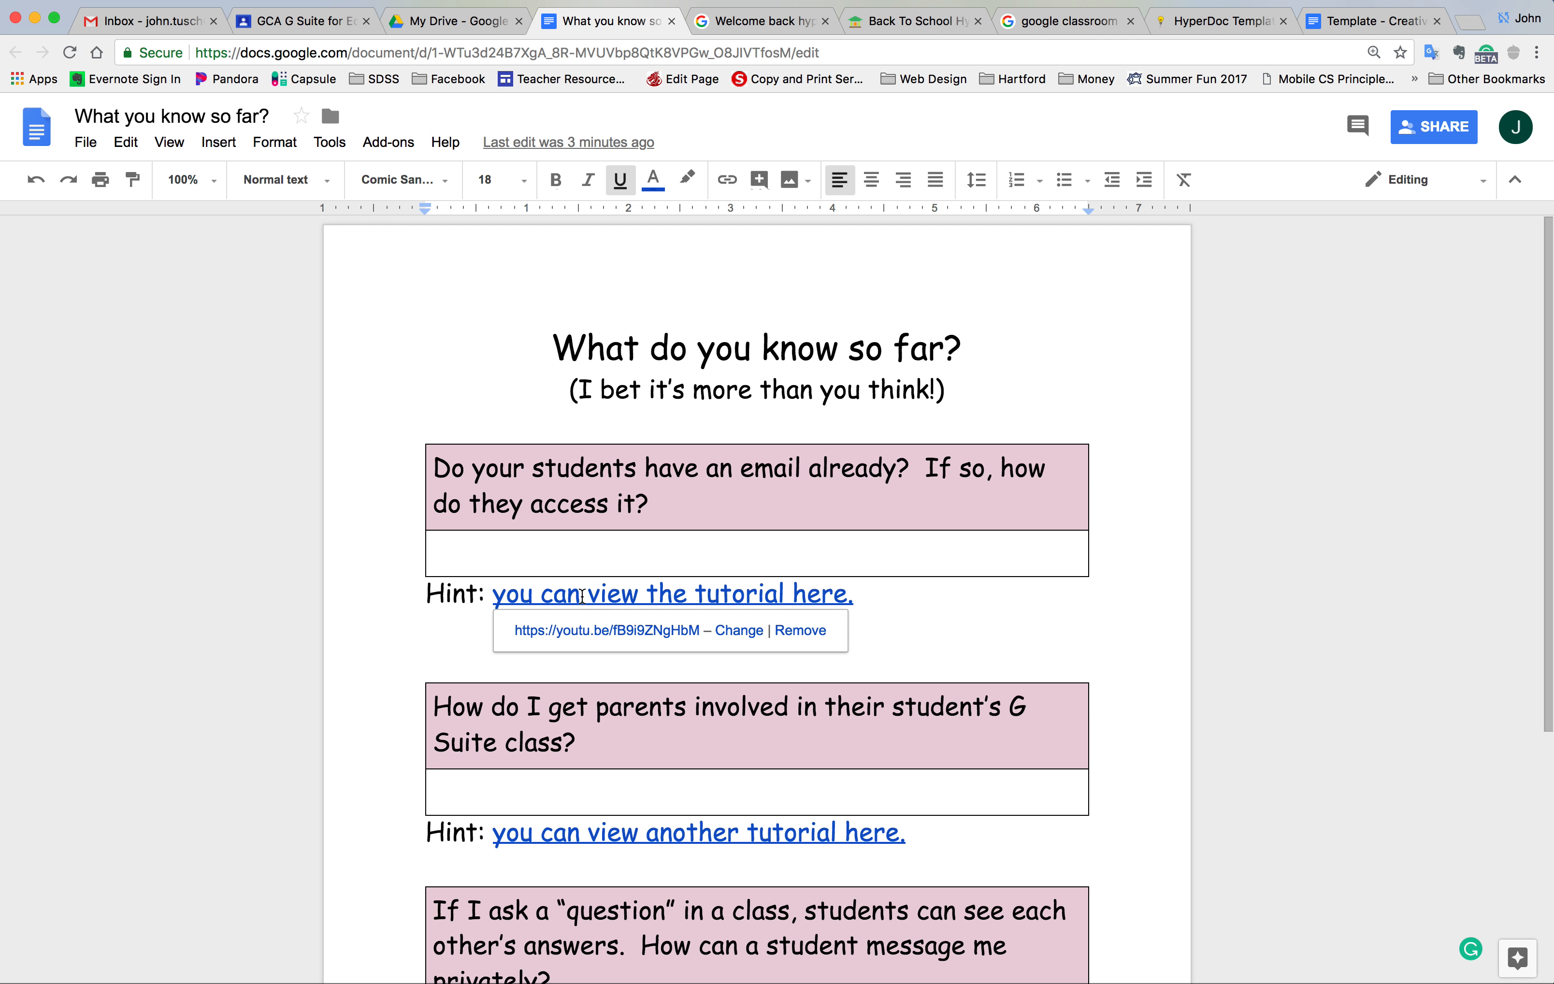
scroll(894, 632, down, 3)
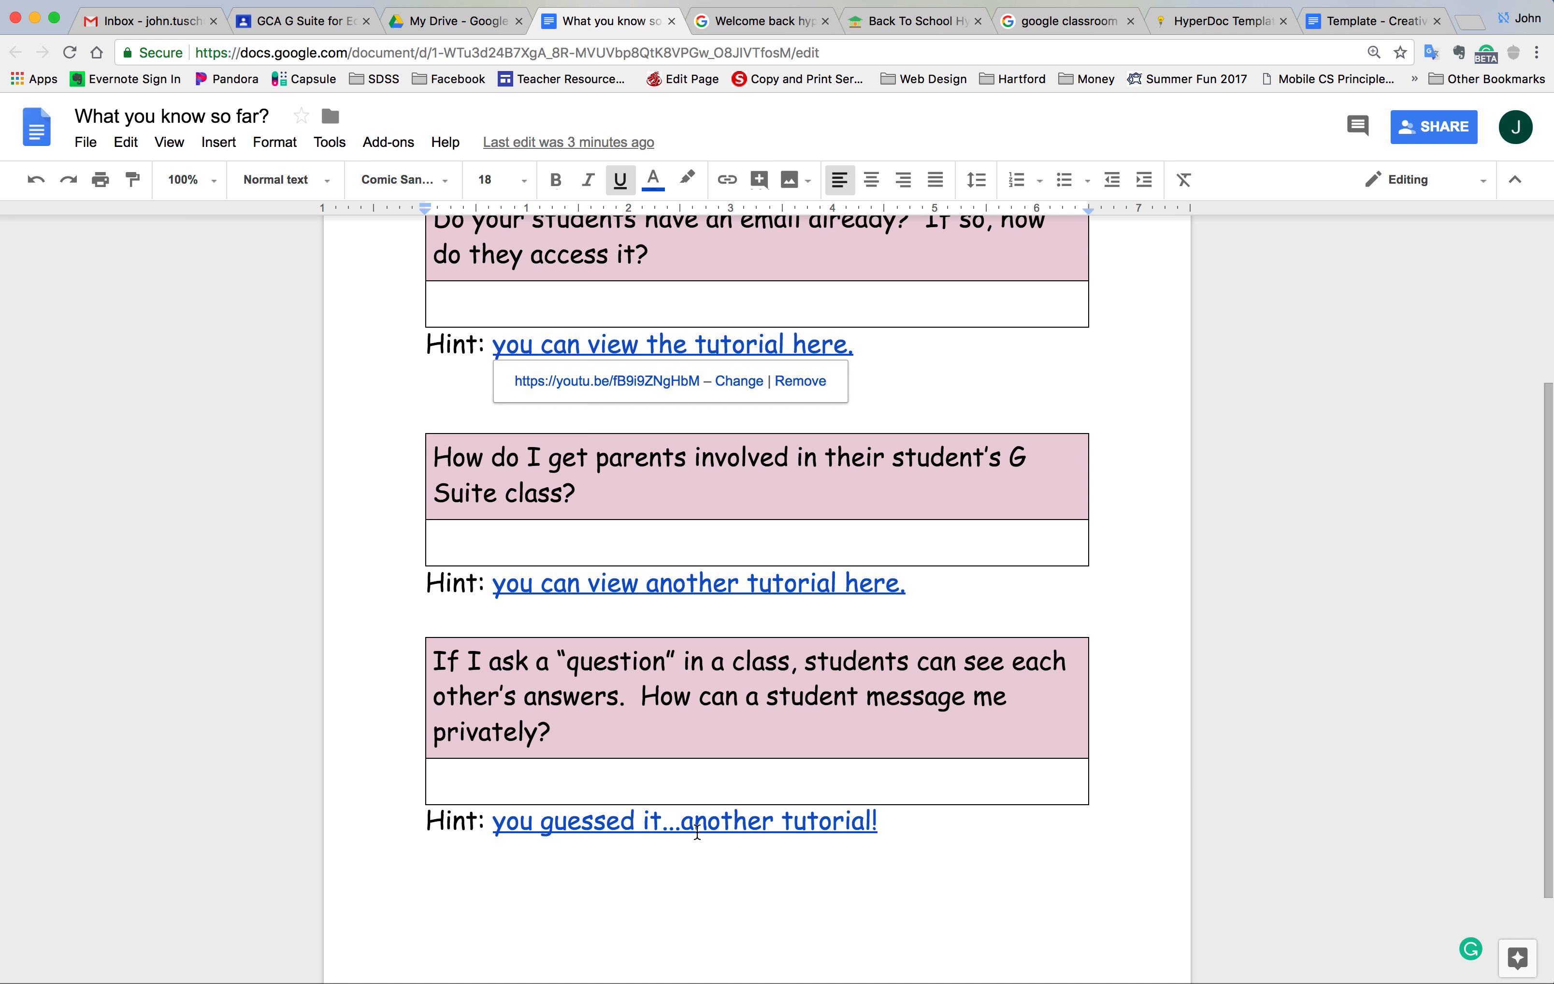
click(708, 821)
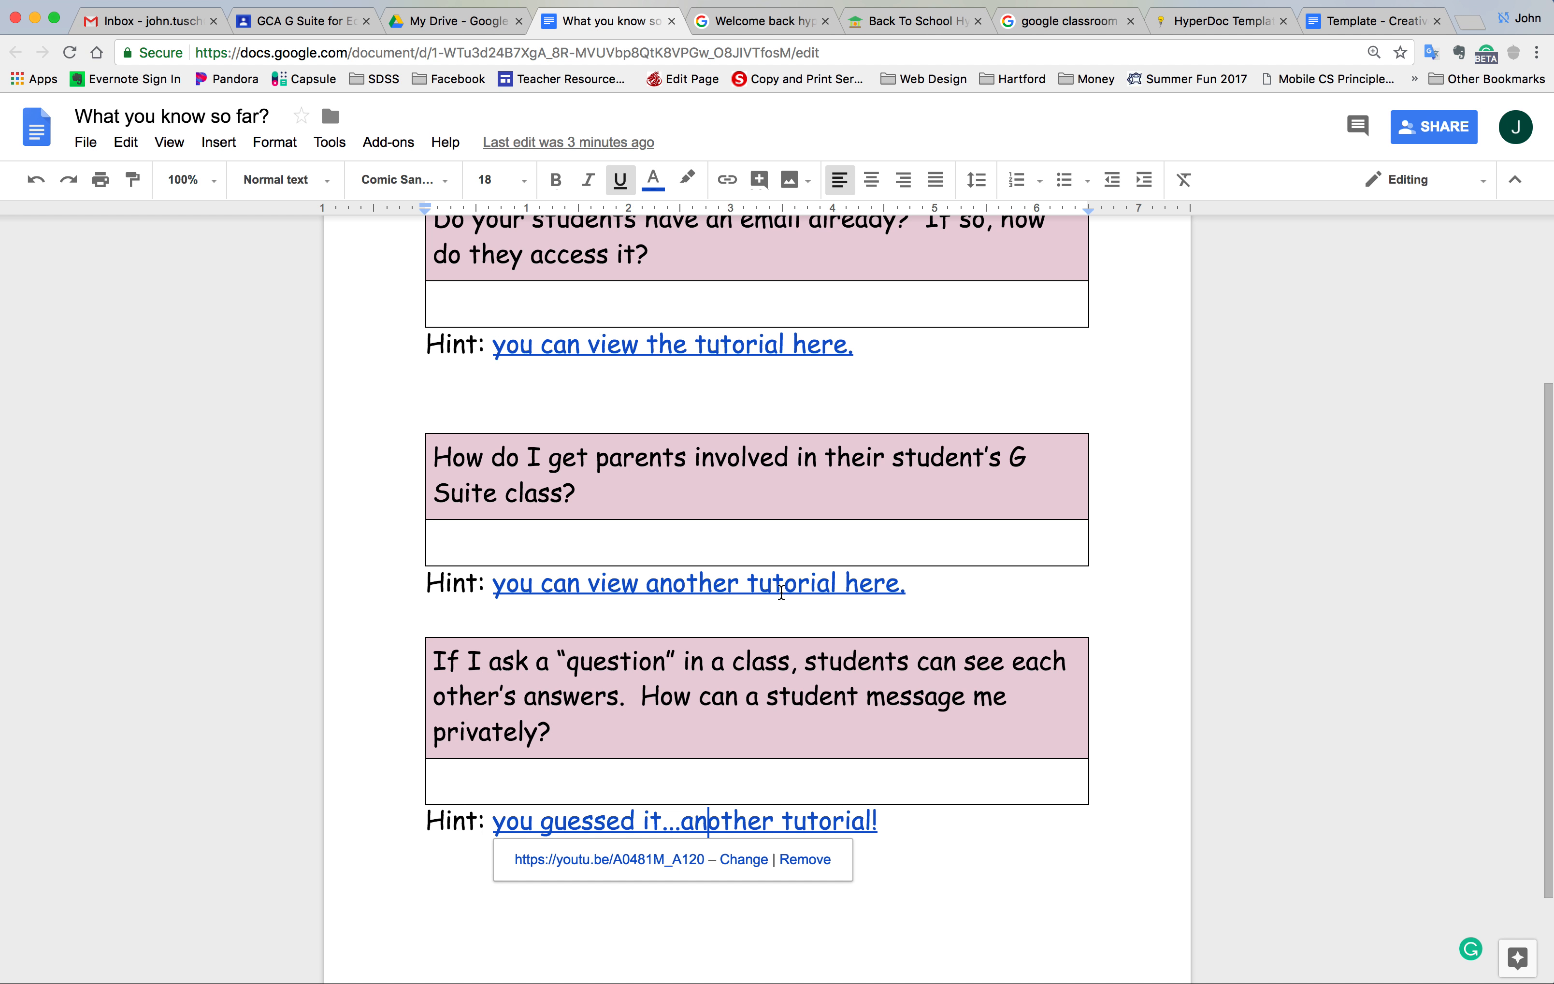
click(782, 586)
scroll(1145, 566, up, 1)
scroll(1149, 579, up, 2)
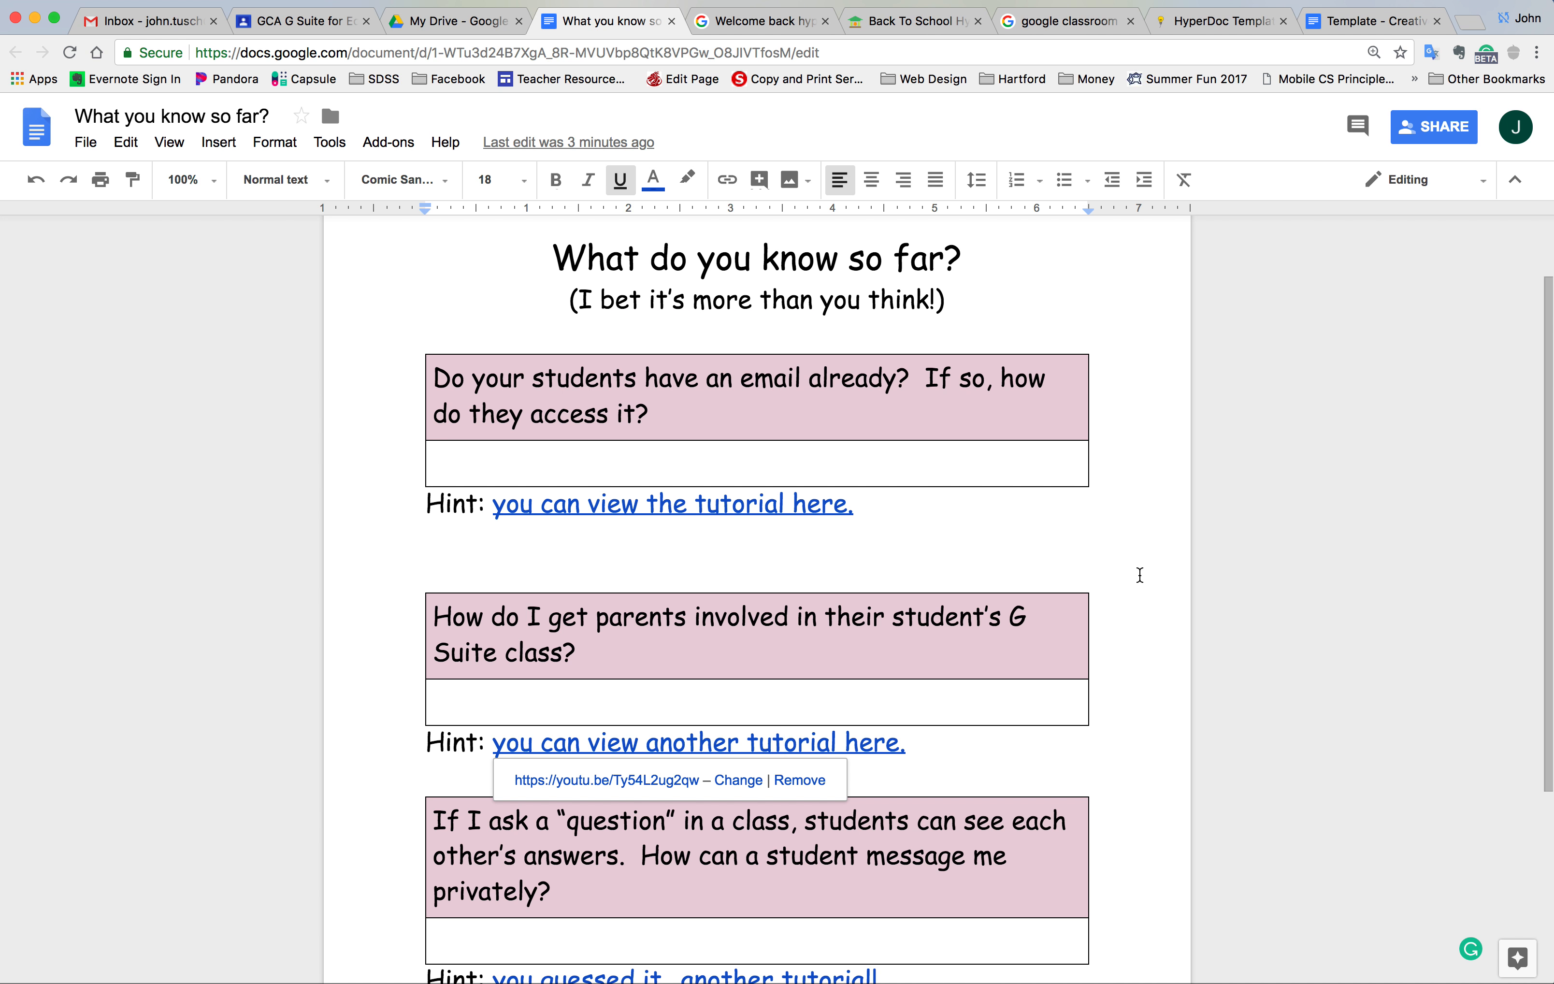
scroll(1138, 575, up, 2)
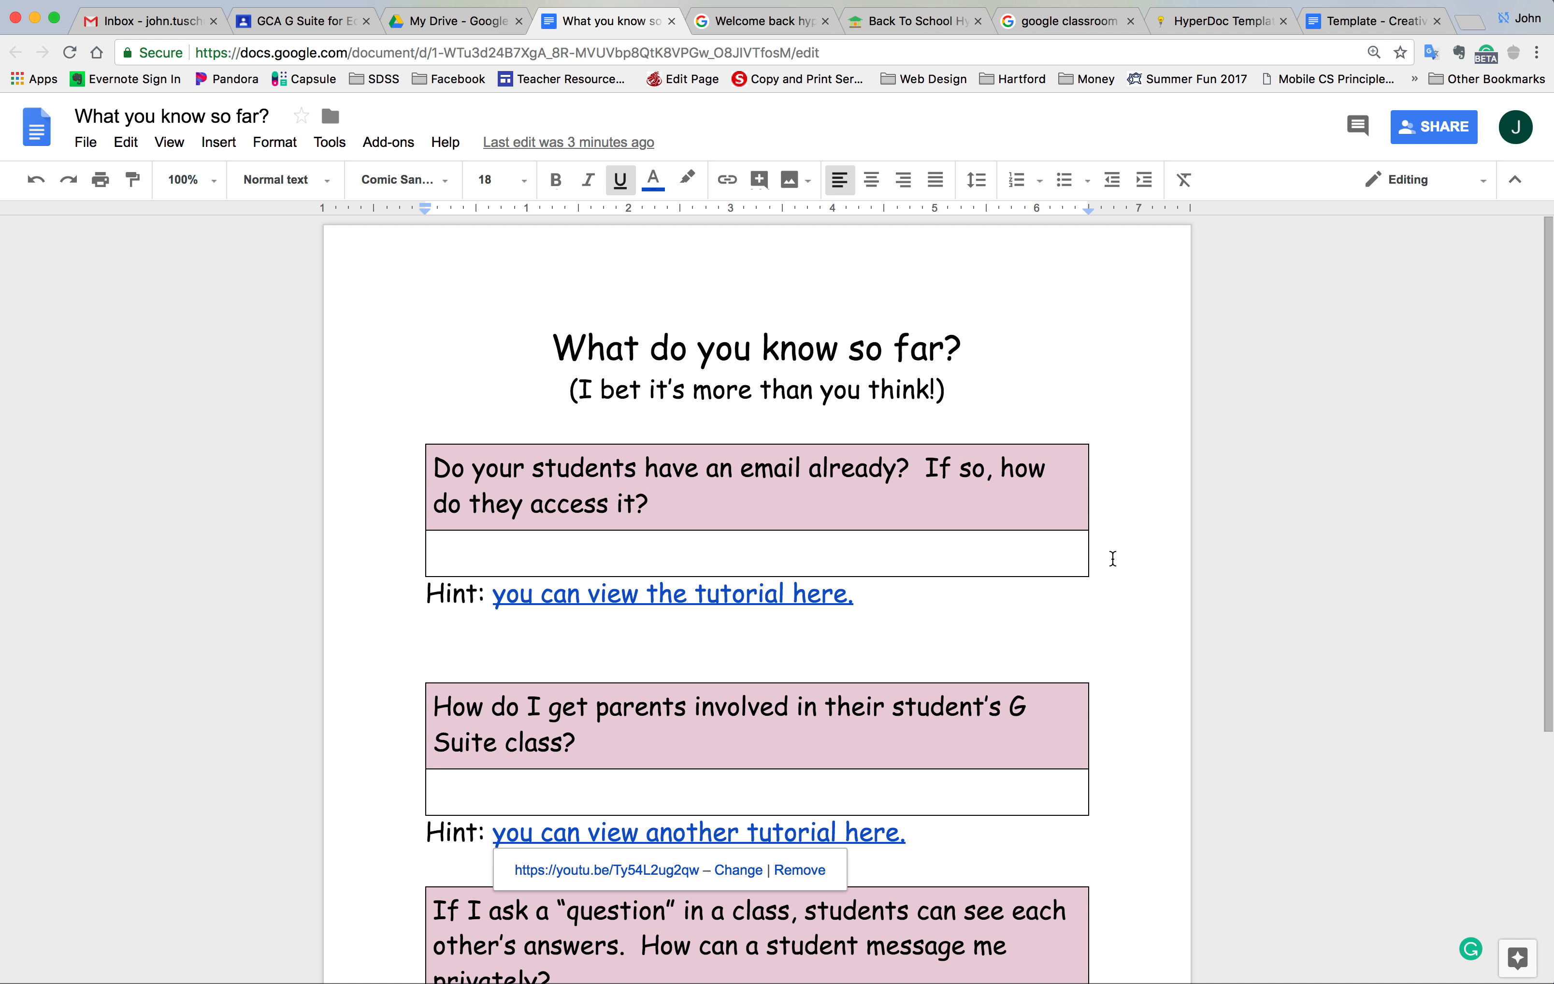
Close the worksheet, look inside the Drive folder "G Suite Workshop August 2018", and close Drive
click(672, 22)
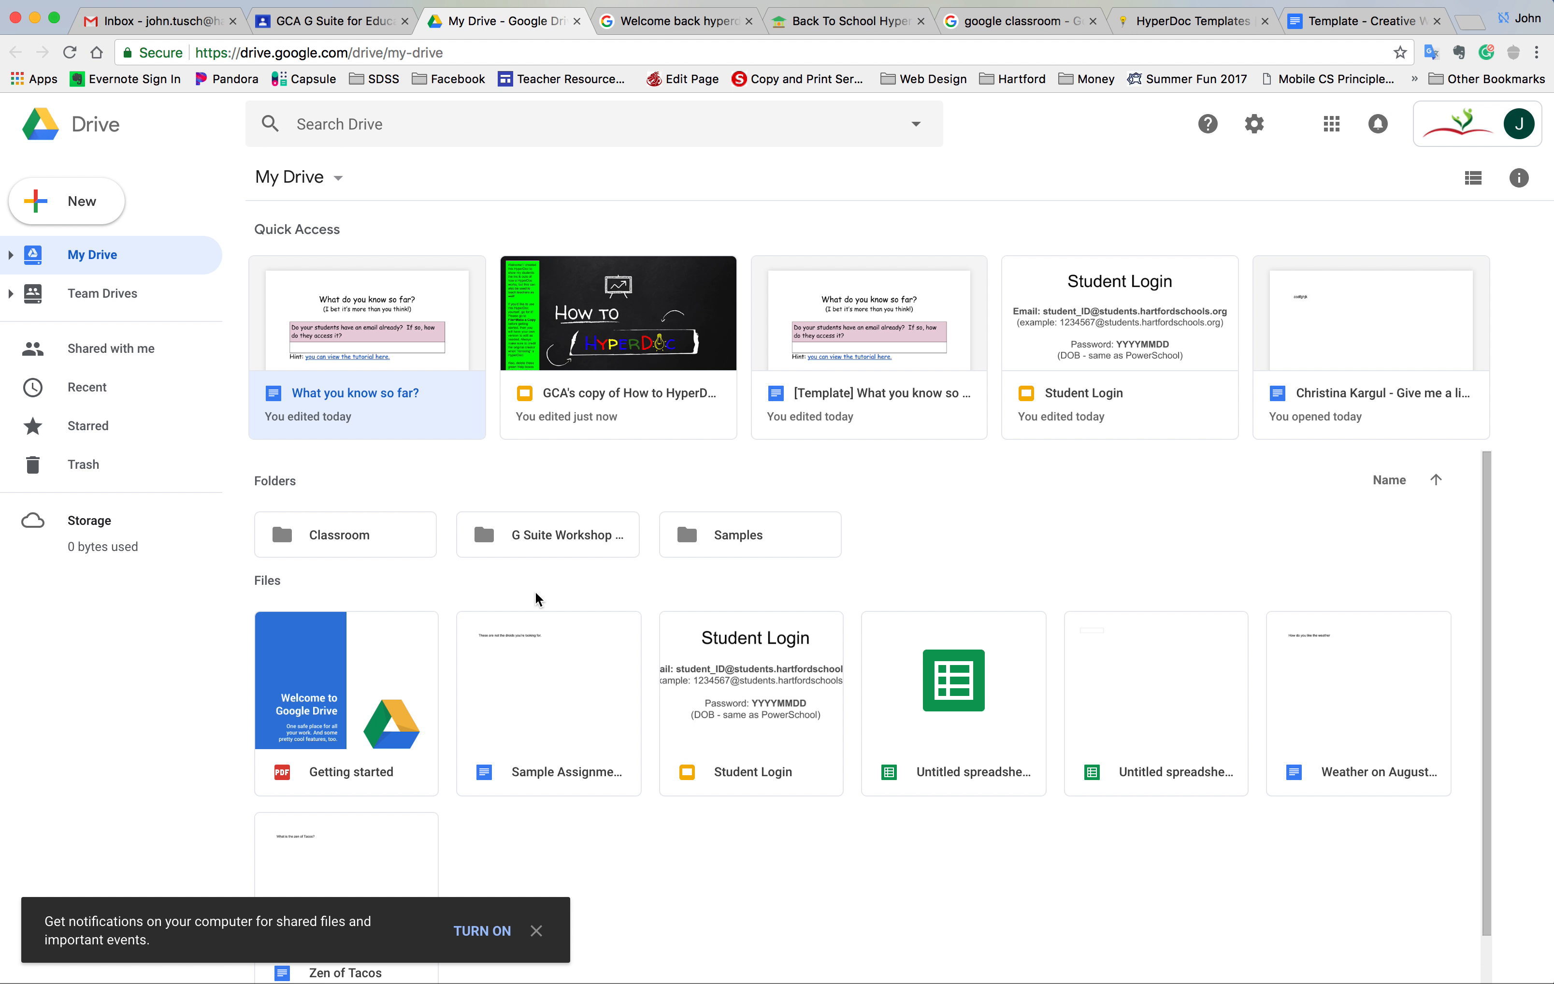
double_click(537, 547)
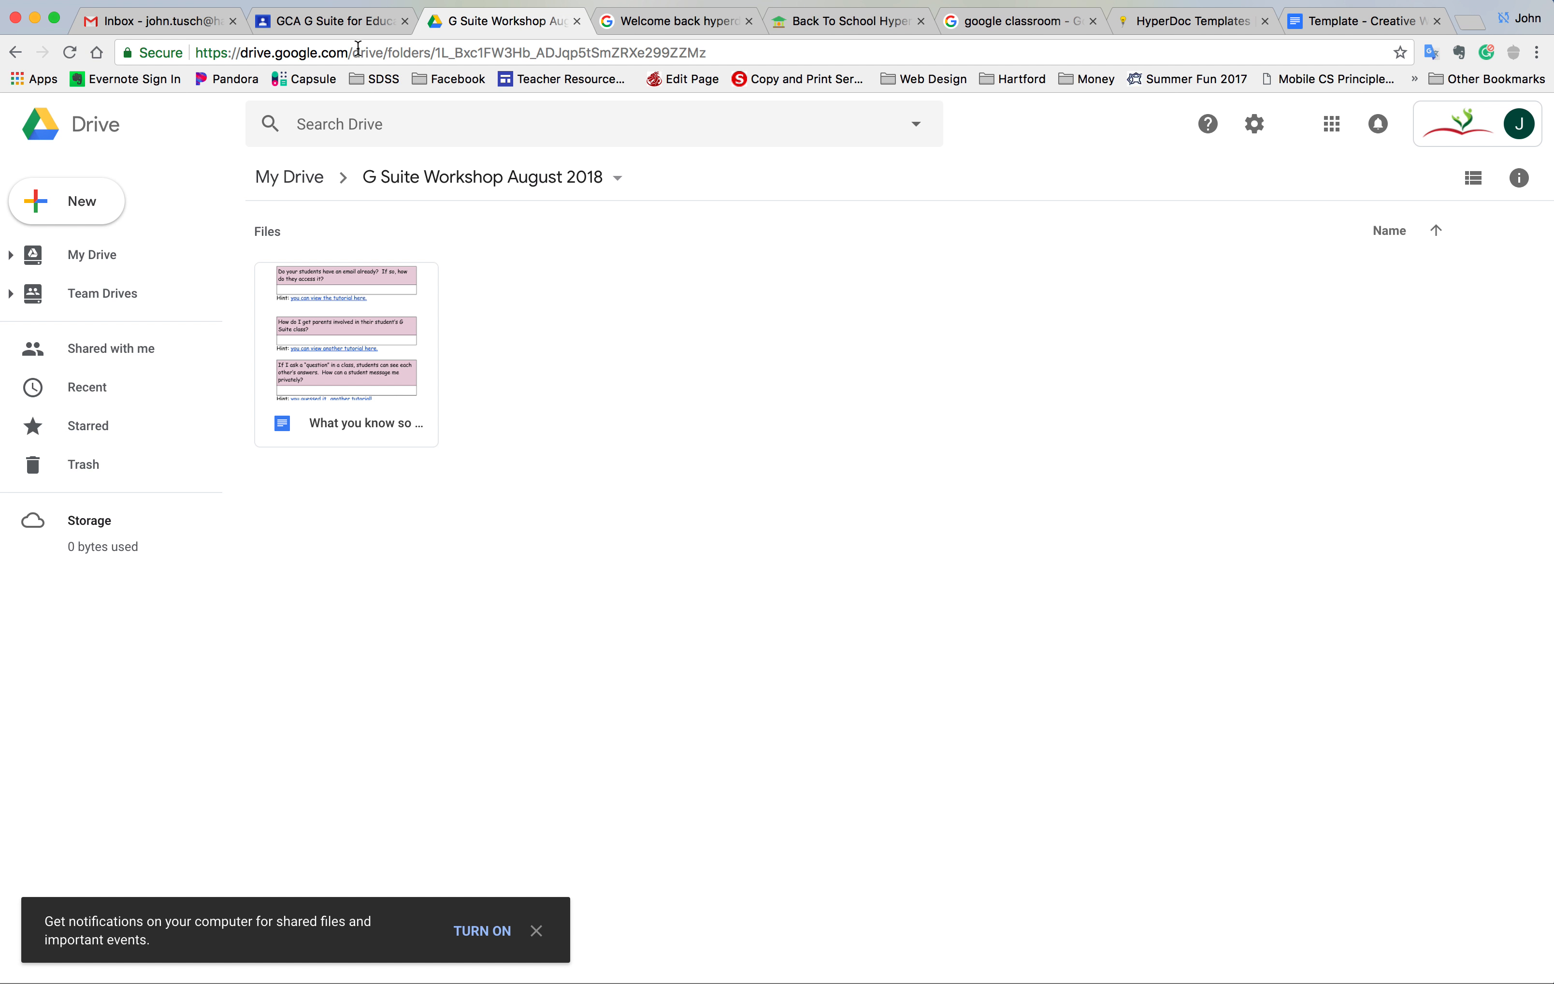
click(577, 22)
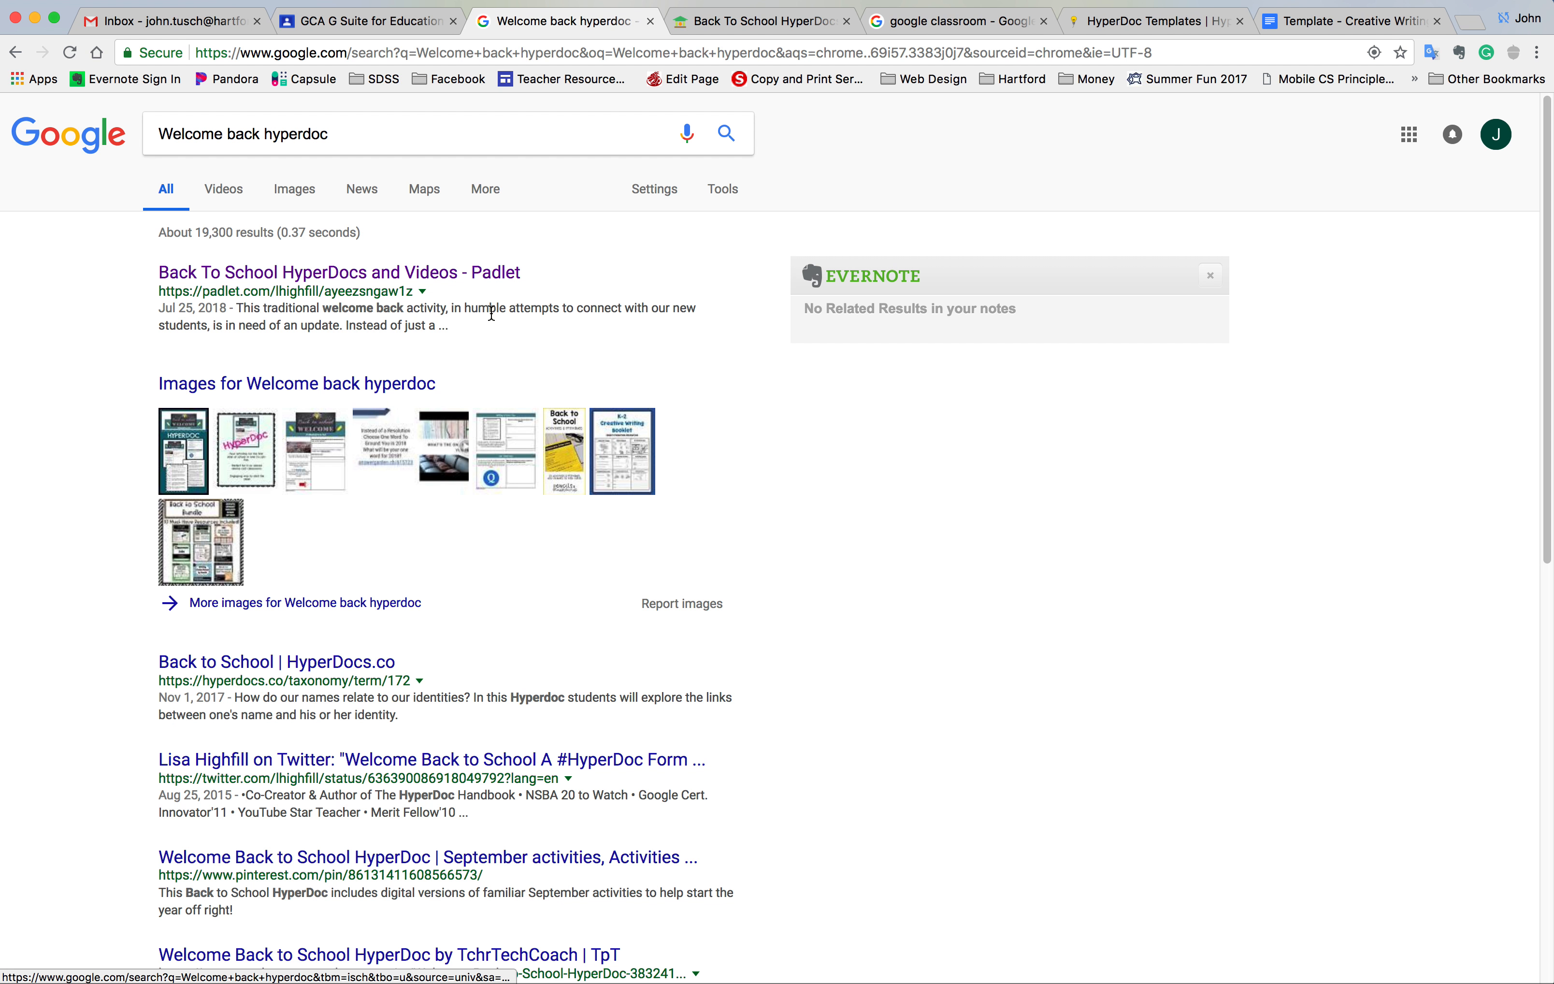
Open the "Back to School | HyperDocs.co" search result in a new browser tab and view it
right_click(319, 668)
click(341, 674)
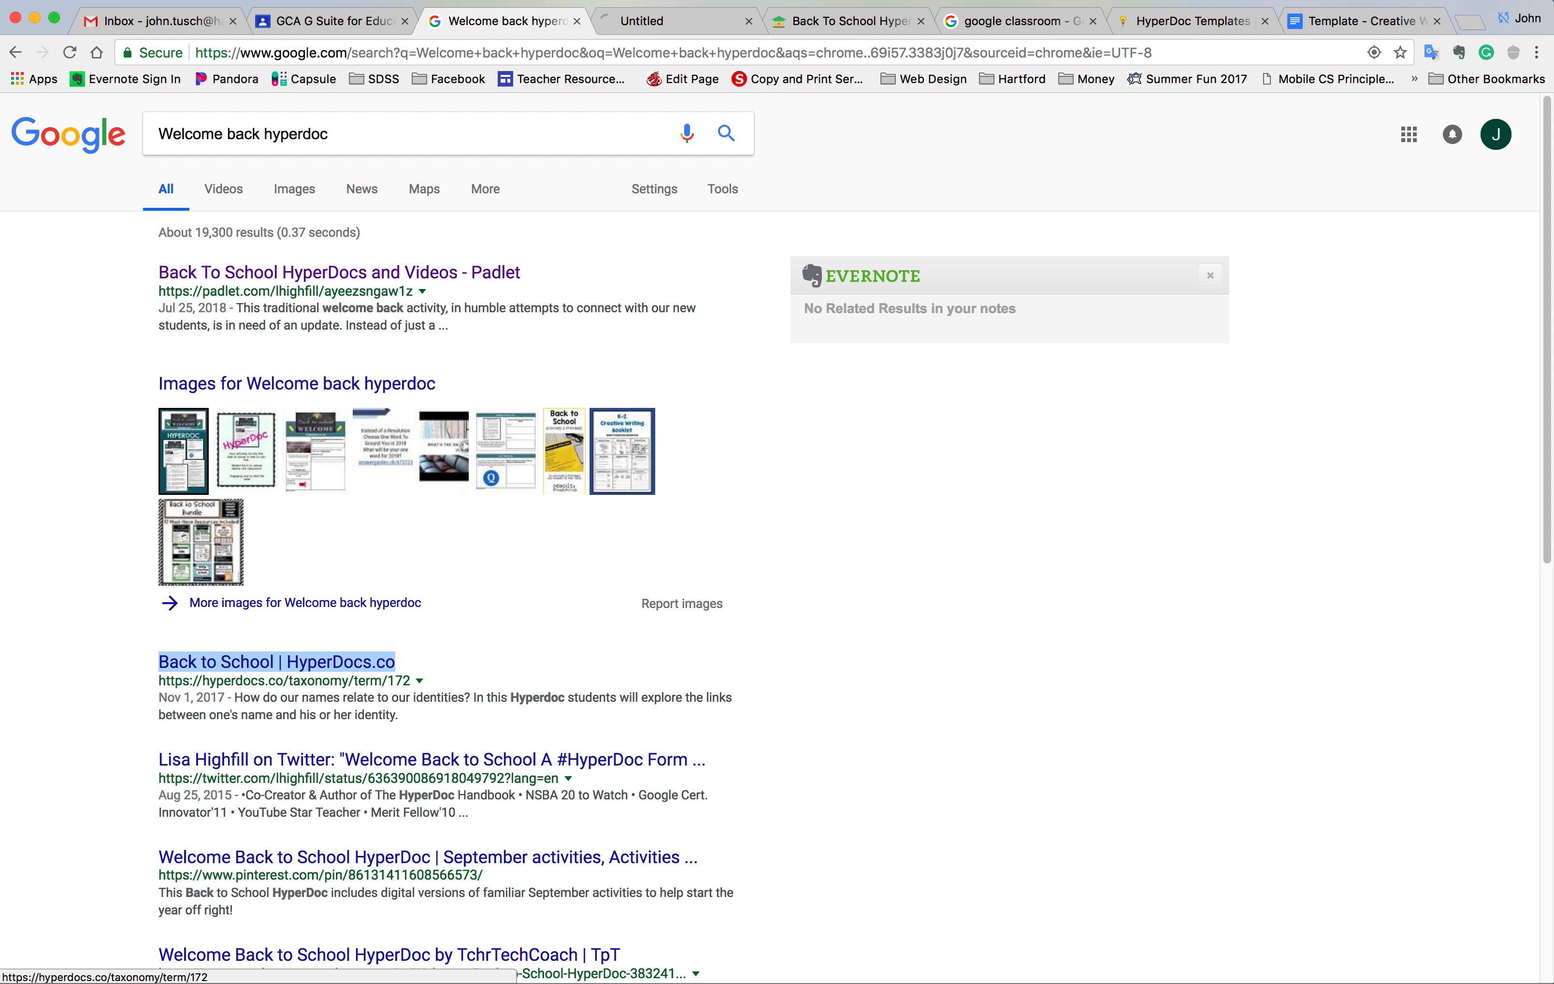
click(629, 26)
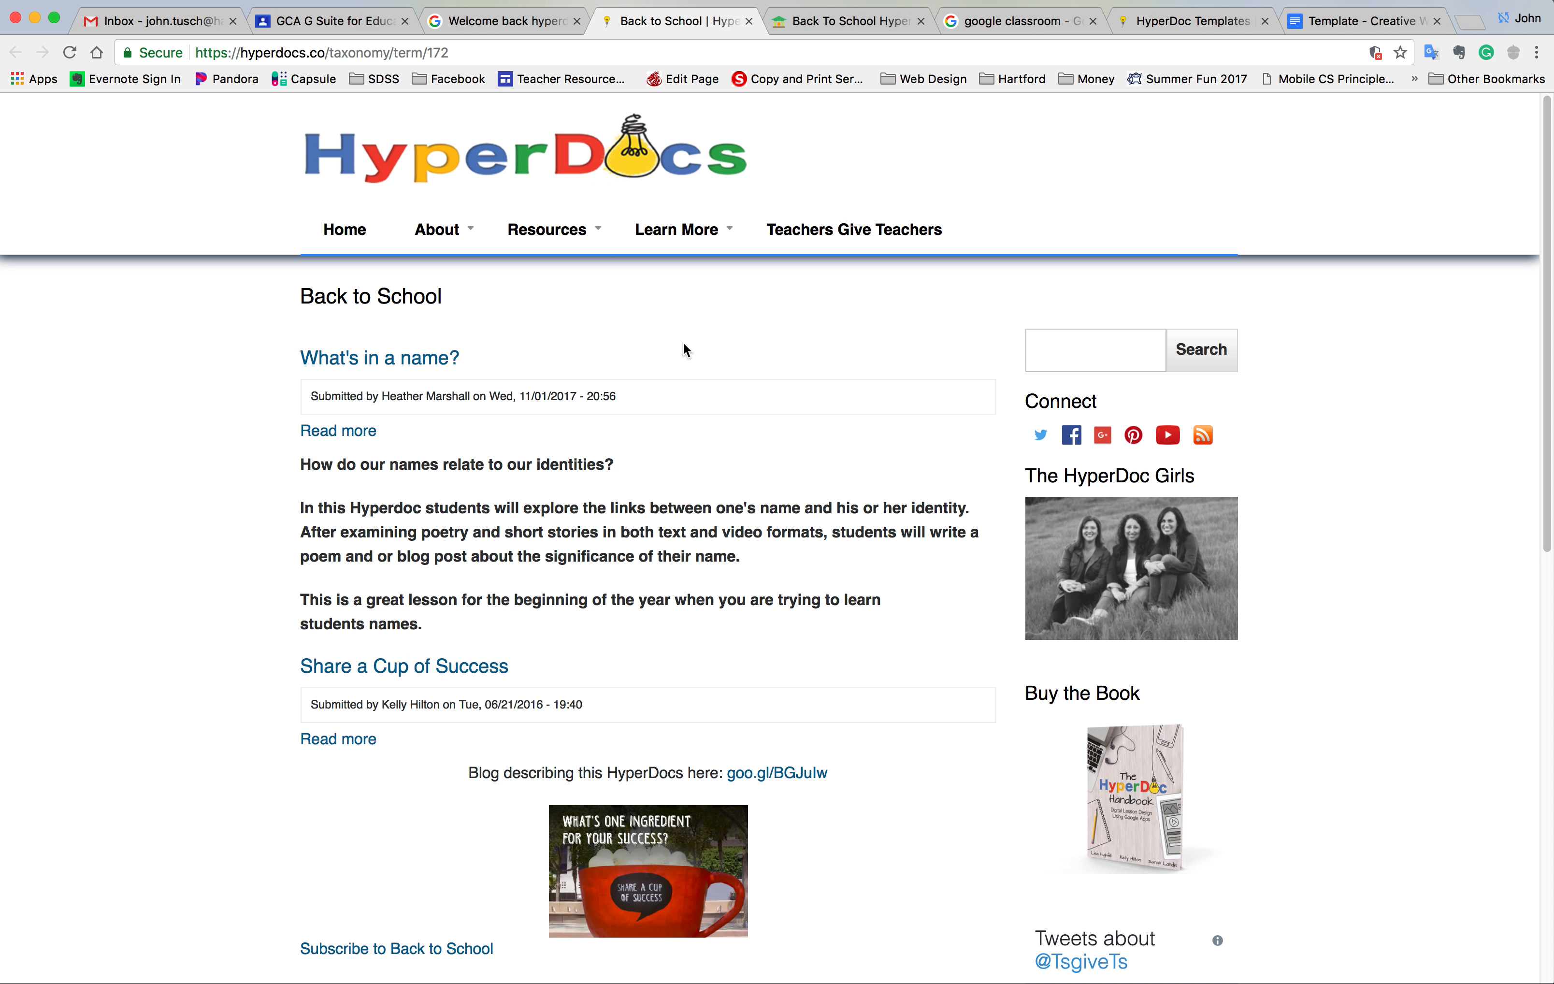
Return to Google Classroom and create a classwork assignment titled "What do you know so far?"
click(329, 30)
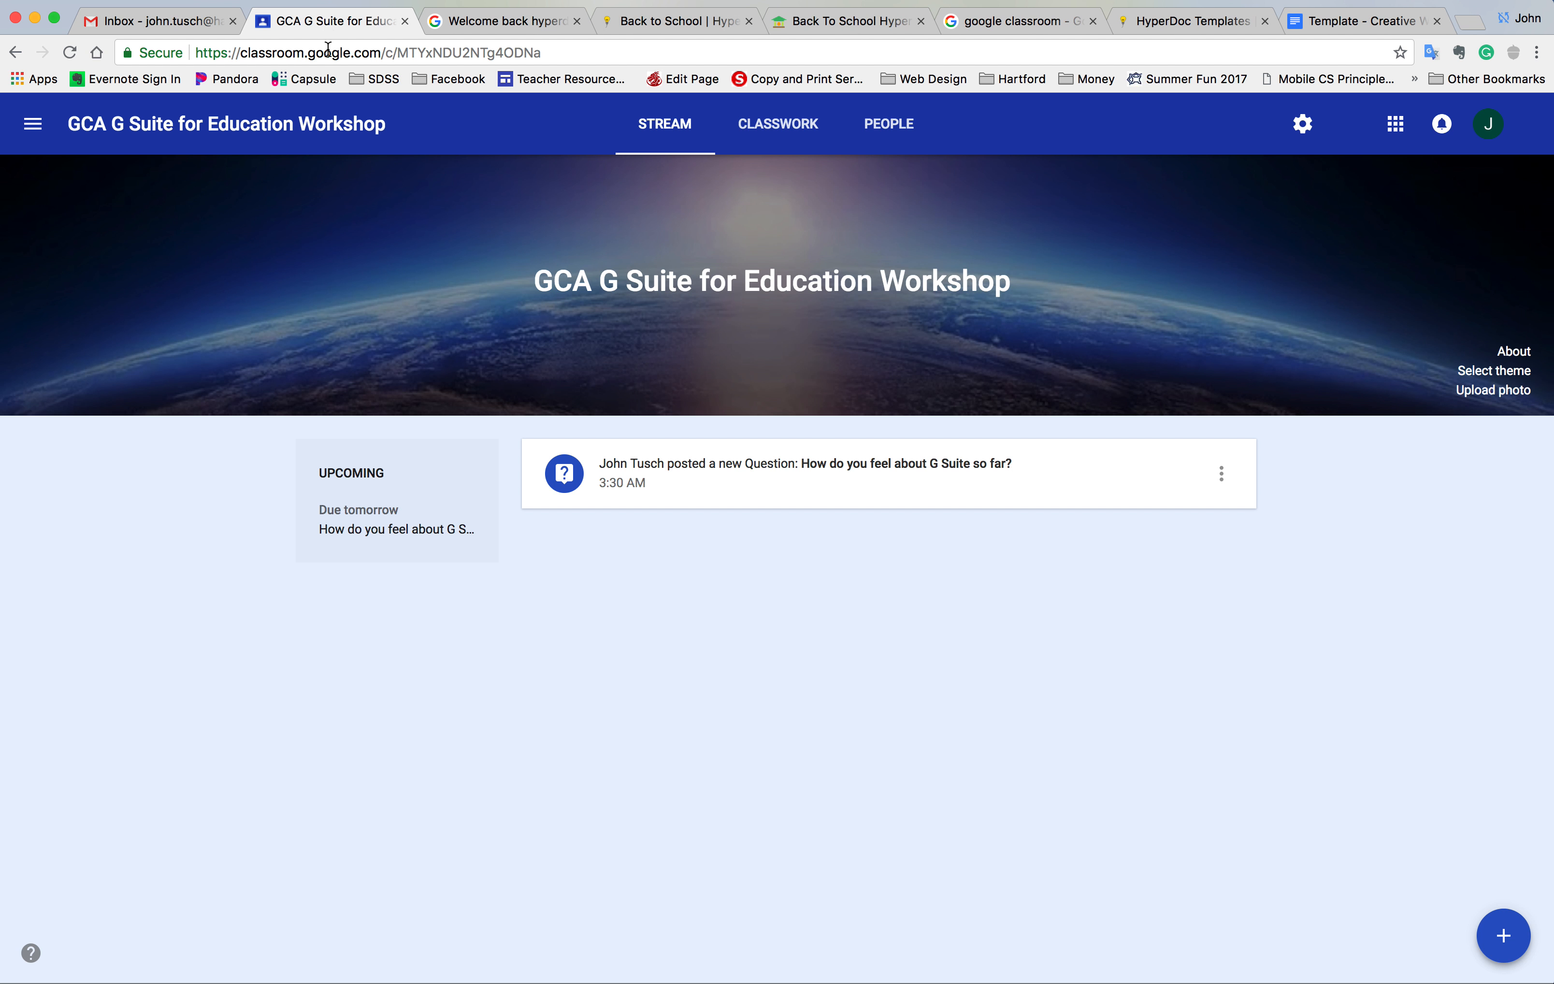
click(750, 126)
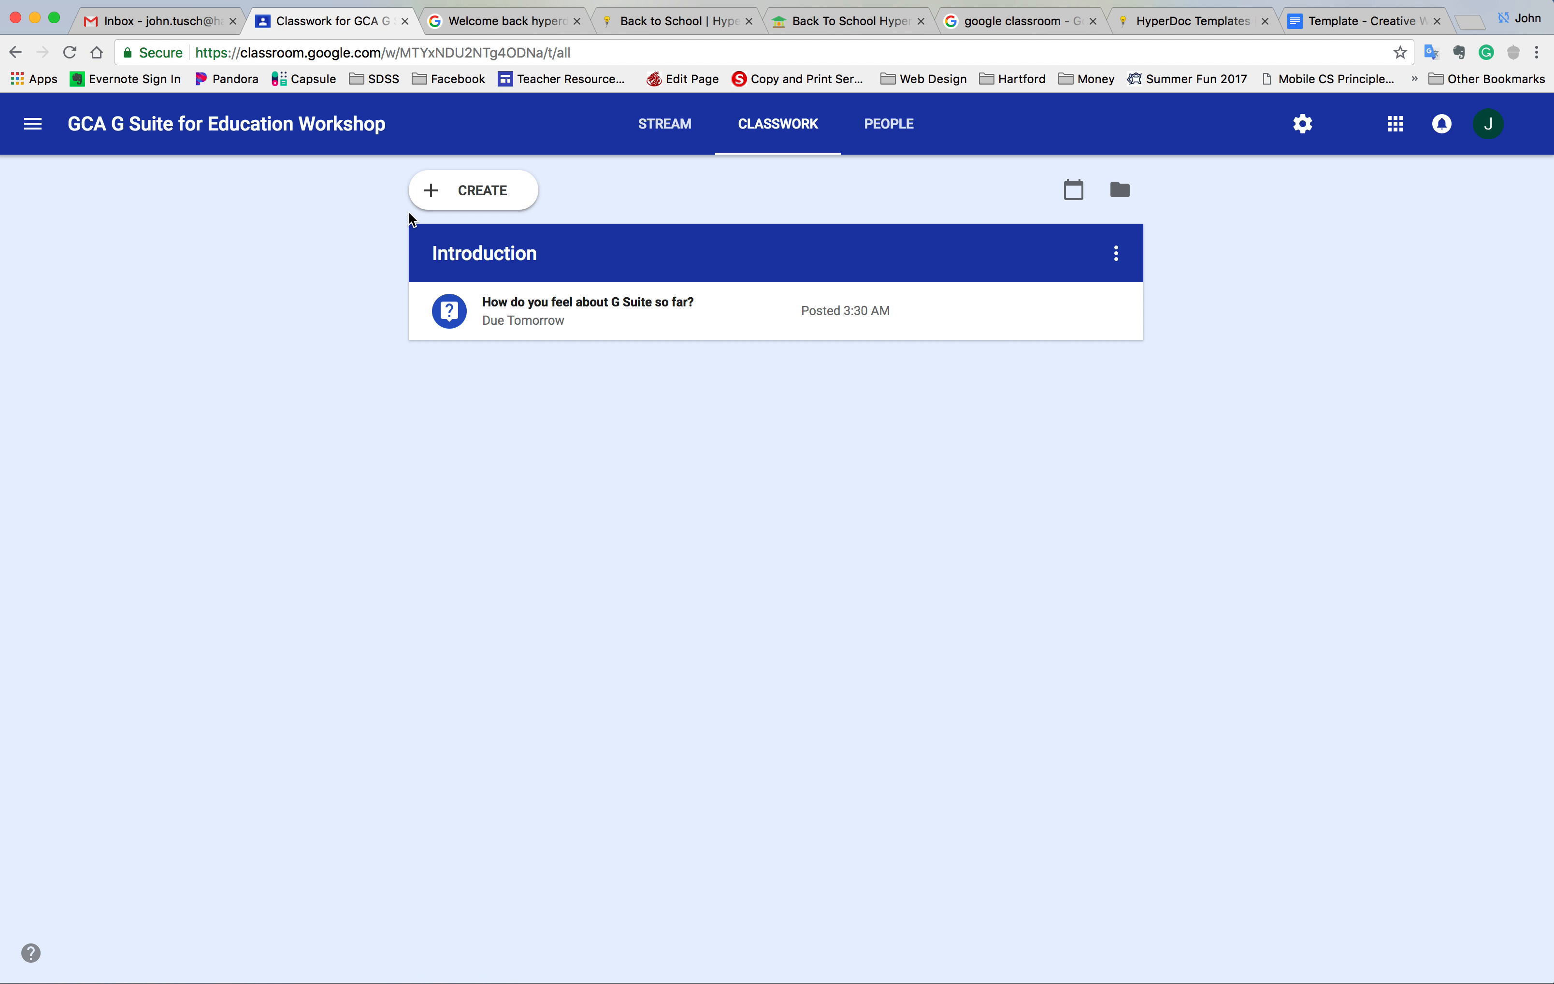
click(446, 201)
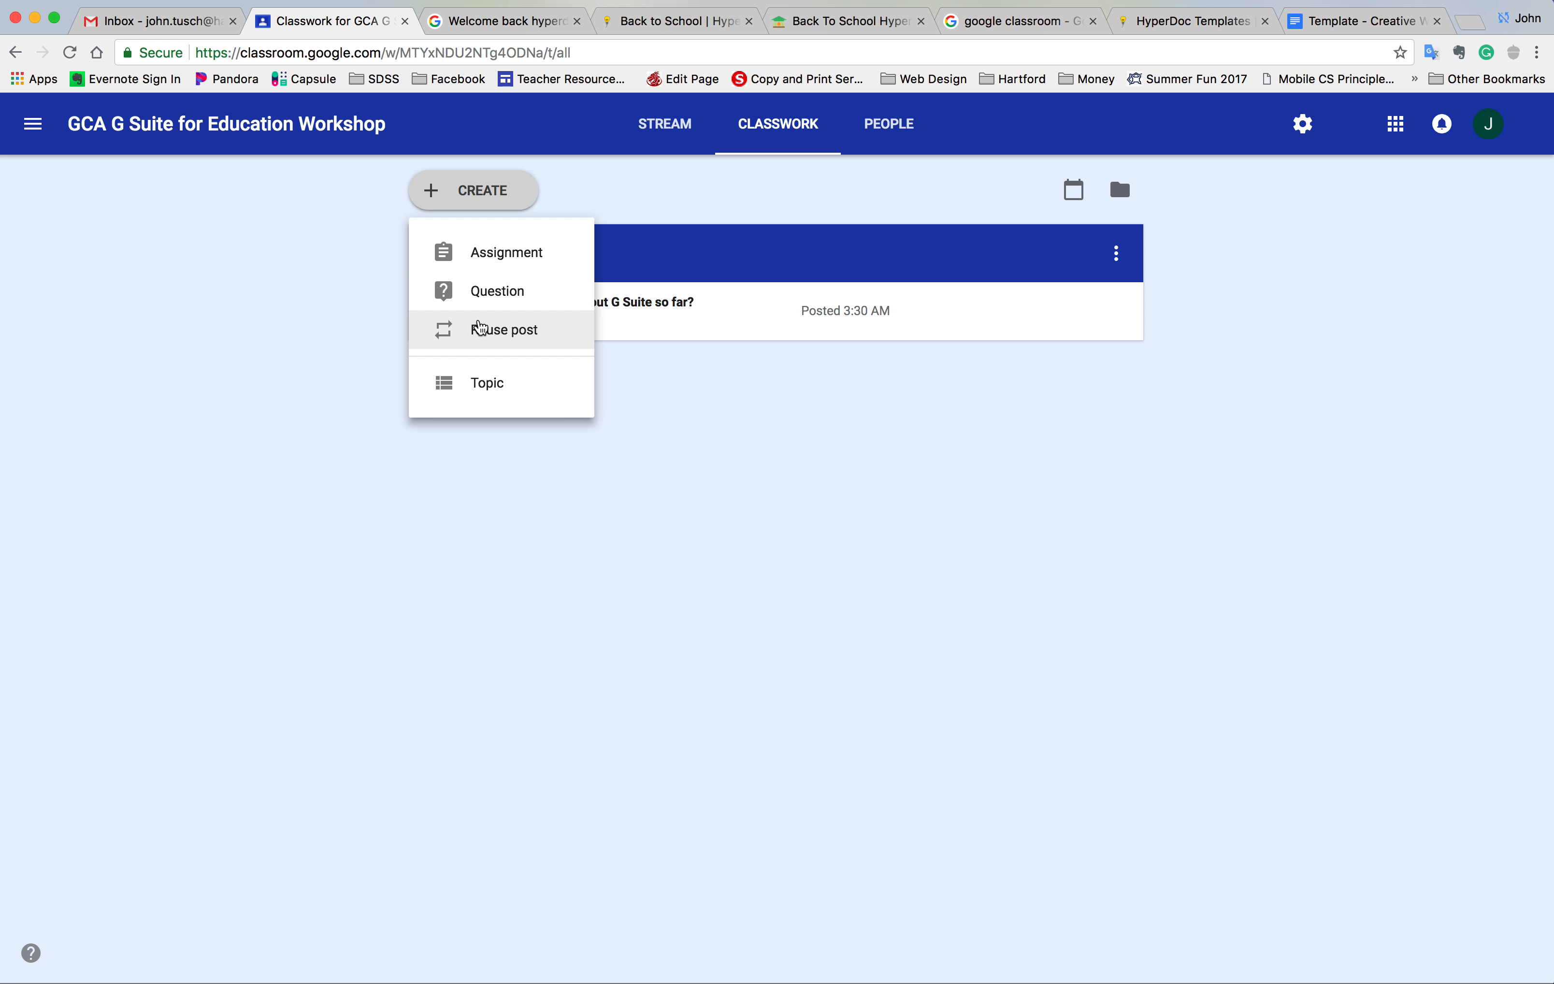
click(495, 260)
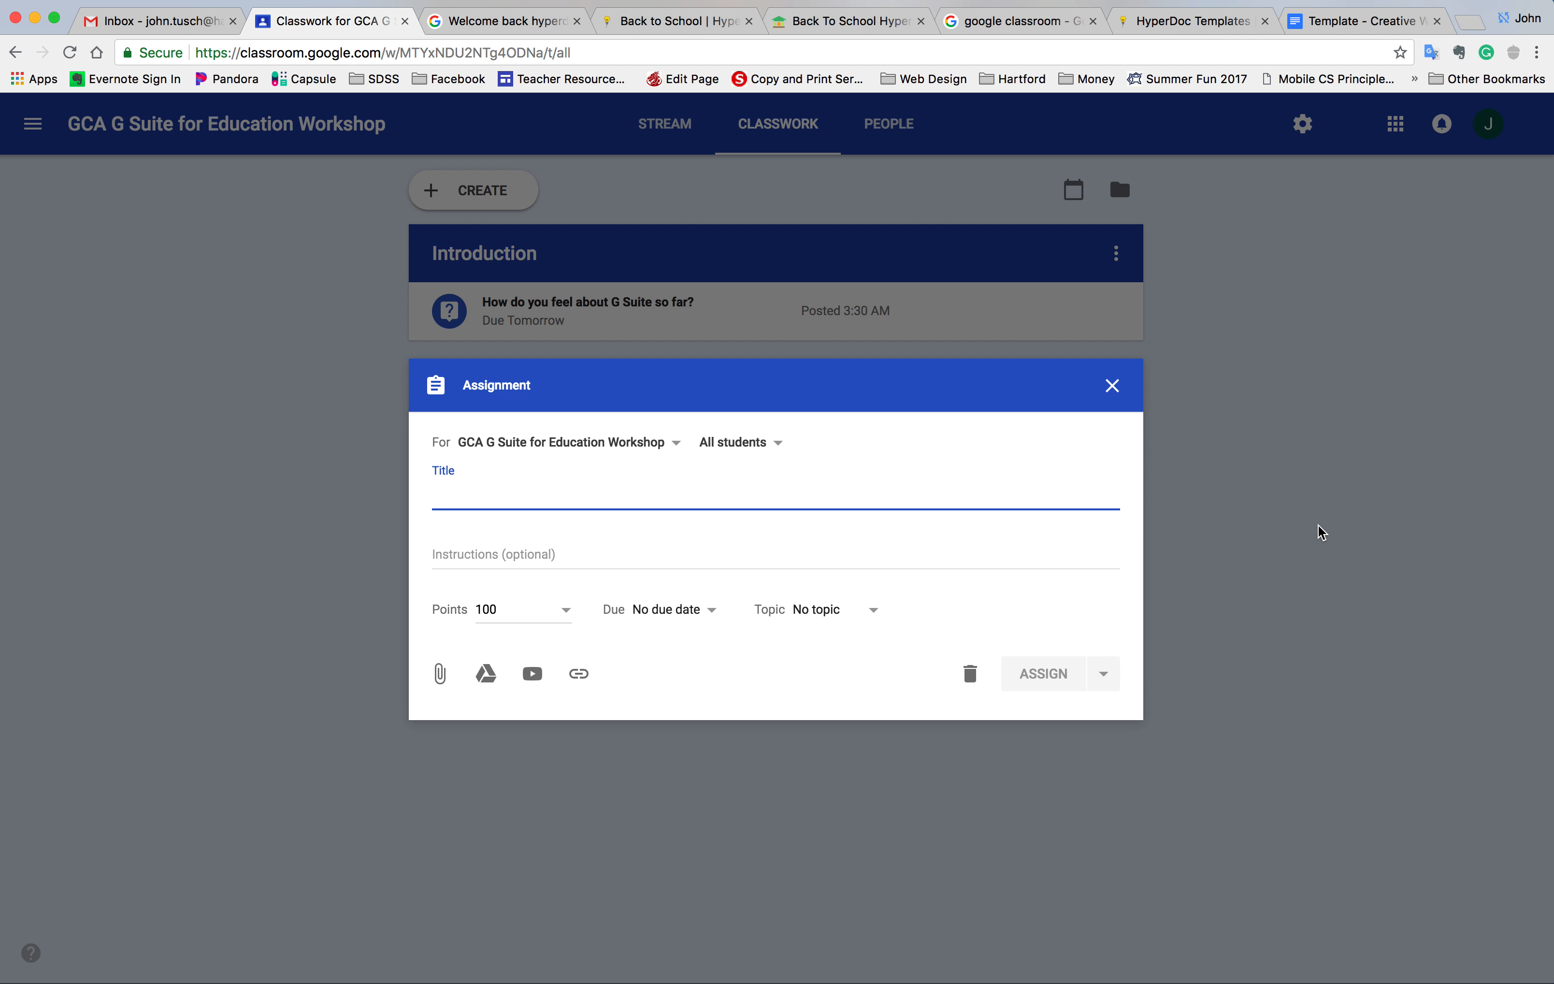
text(What do you know so far?)
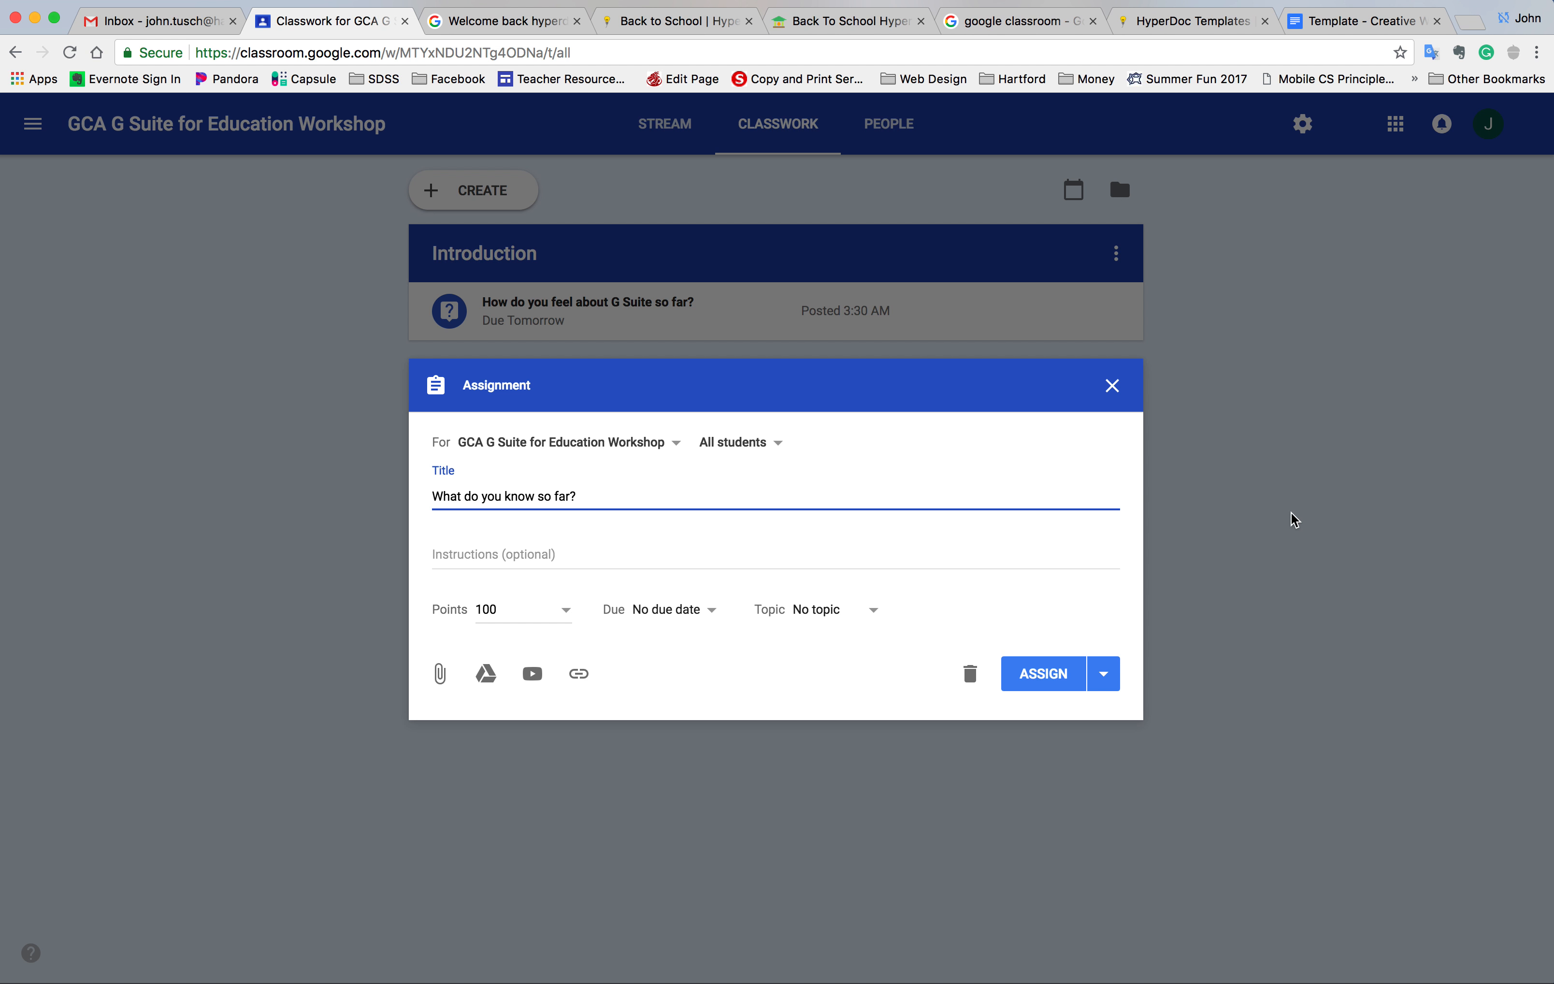
Enter the assignment instructions "Please fill out the worksheet. You may collaborate with your elbow partner. Have fun!"
click(511, 549)
text(Please fill out the)
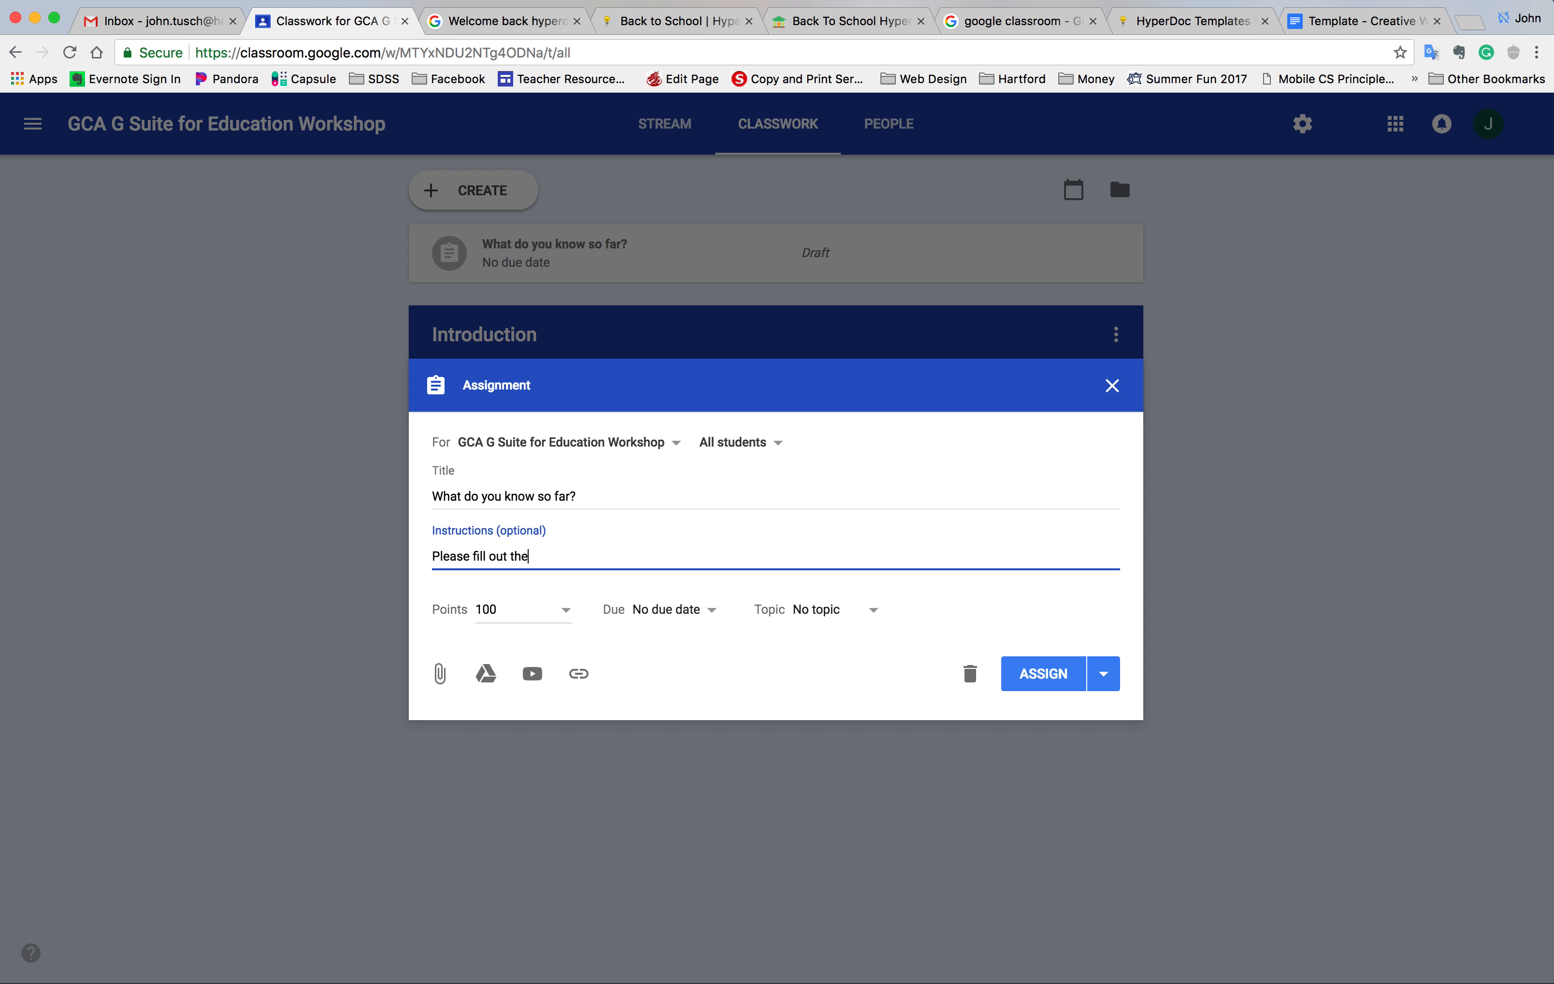
text( worksheet.  You am)
text(y)
key(BackSpace)
key(BackSpace)
key(BackSpace)
key(BackSpace)
text(may collaborate with your elbow )
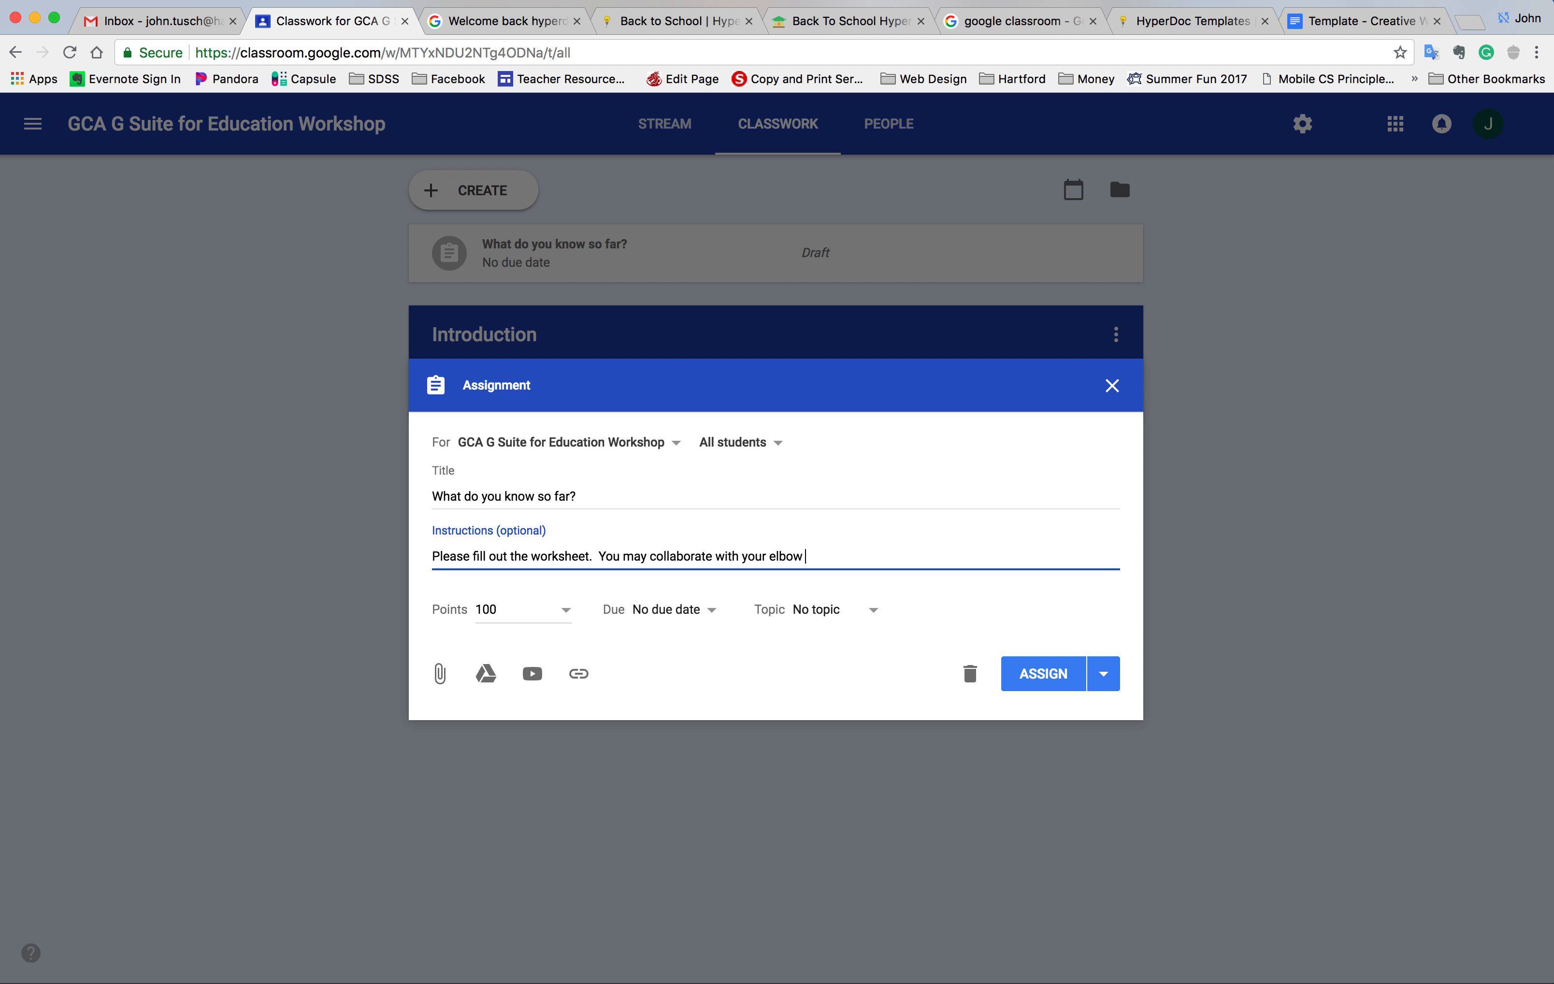
text(partner.  Have fun!)
Set the assignment to 3 points, due Aug 23, 2018, under the topic Introduction
click(488, 610)
text(3)
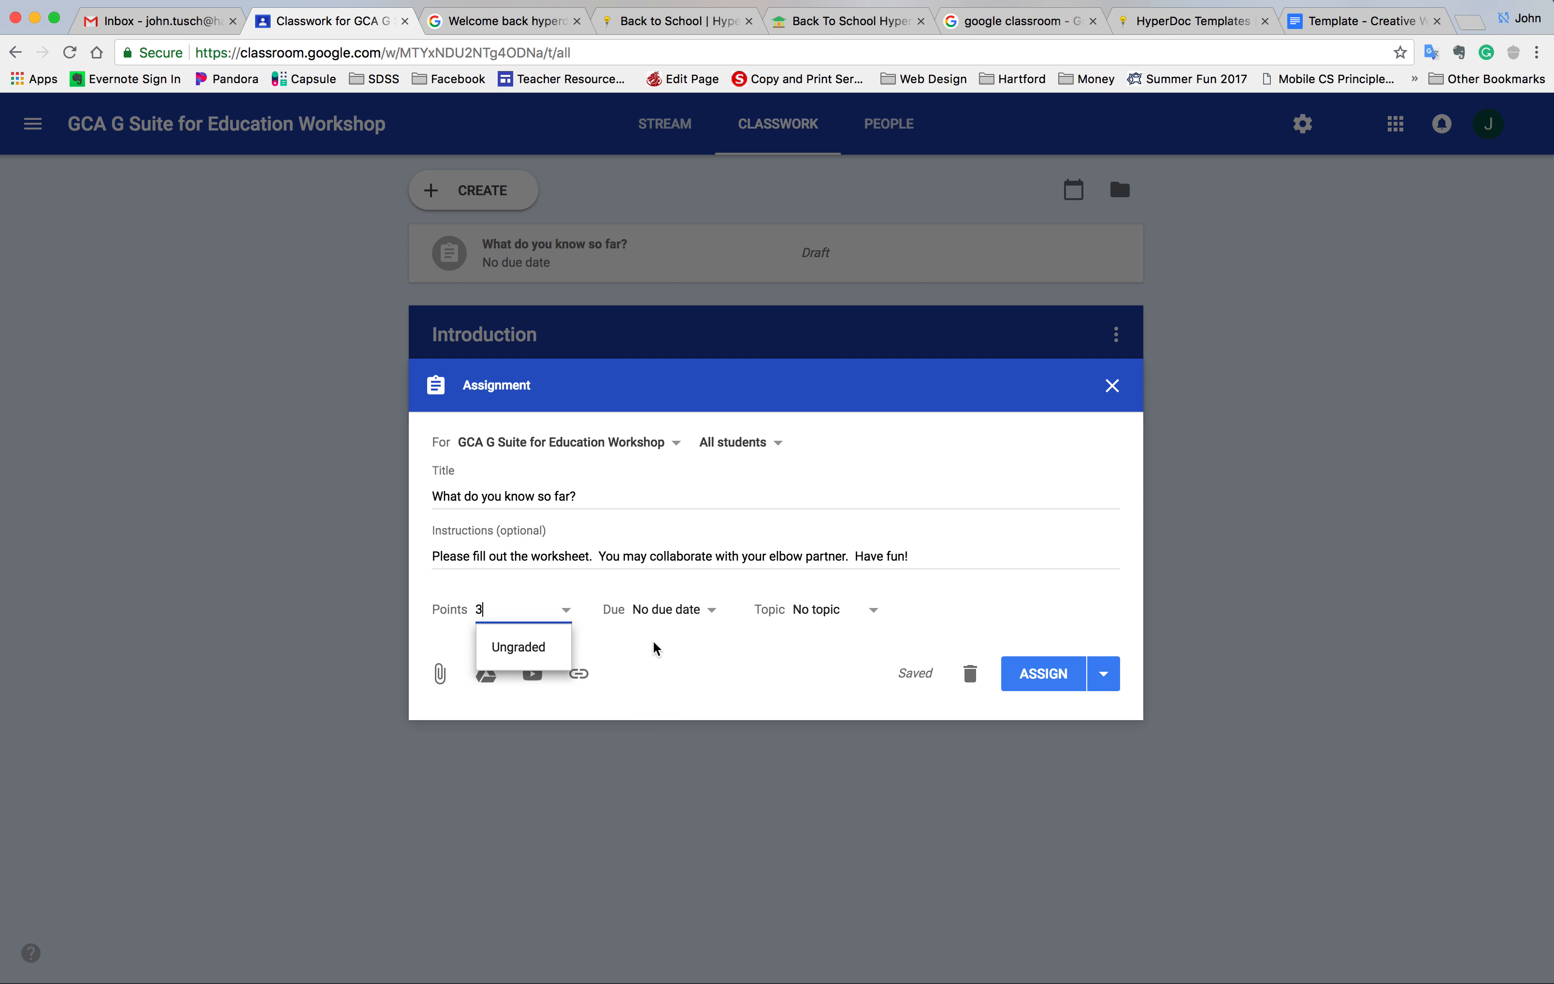
click(671, 613)
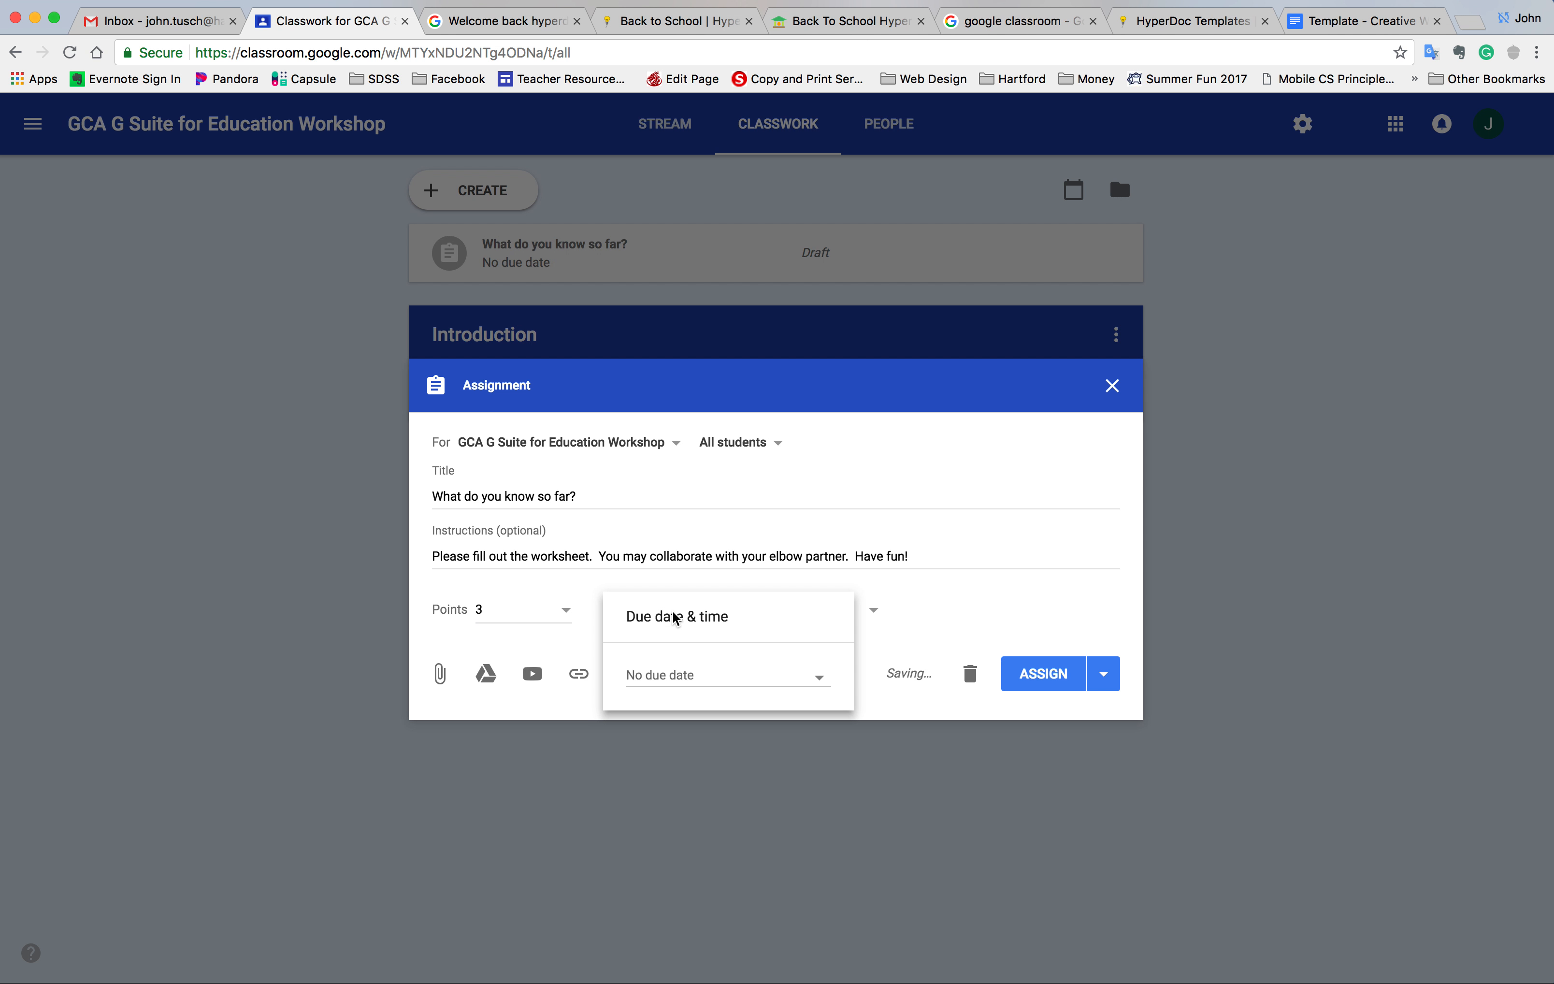
click(684, 674)
click(764, 865)
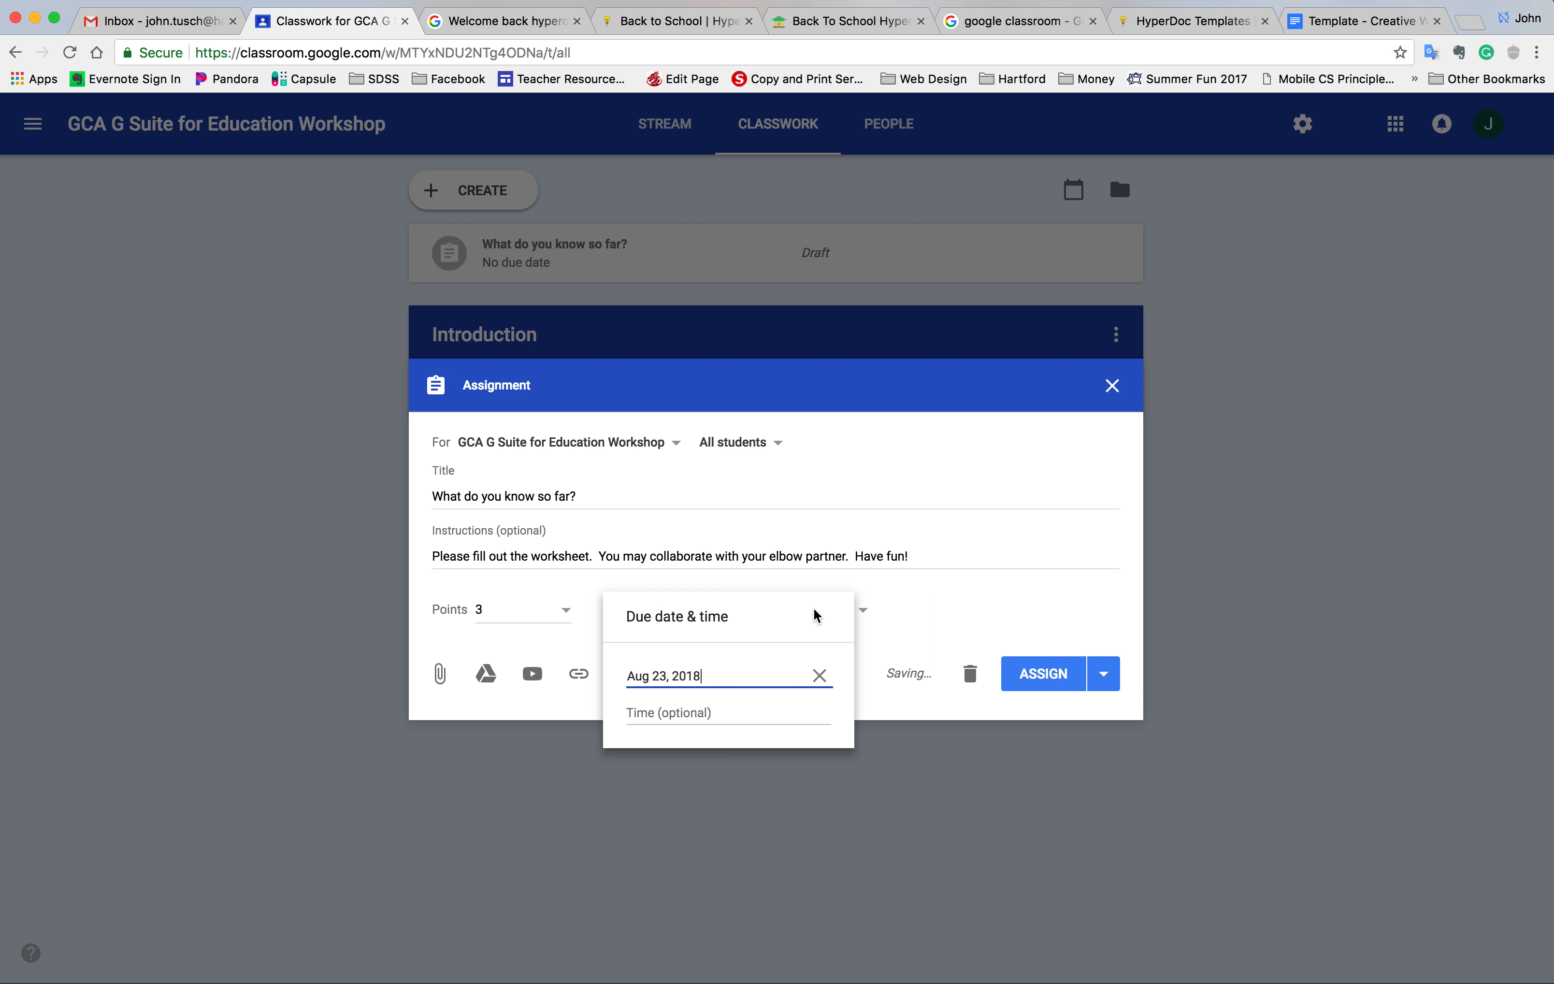
click(884, 616)
click(851, 614)
click(840, 691)
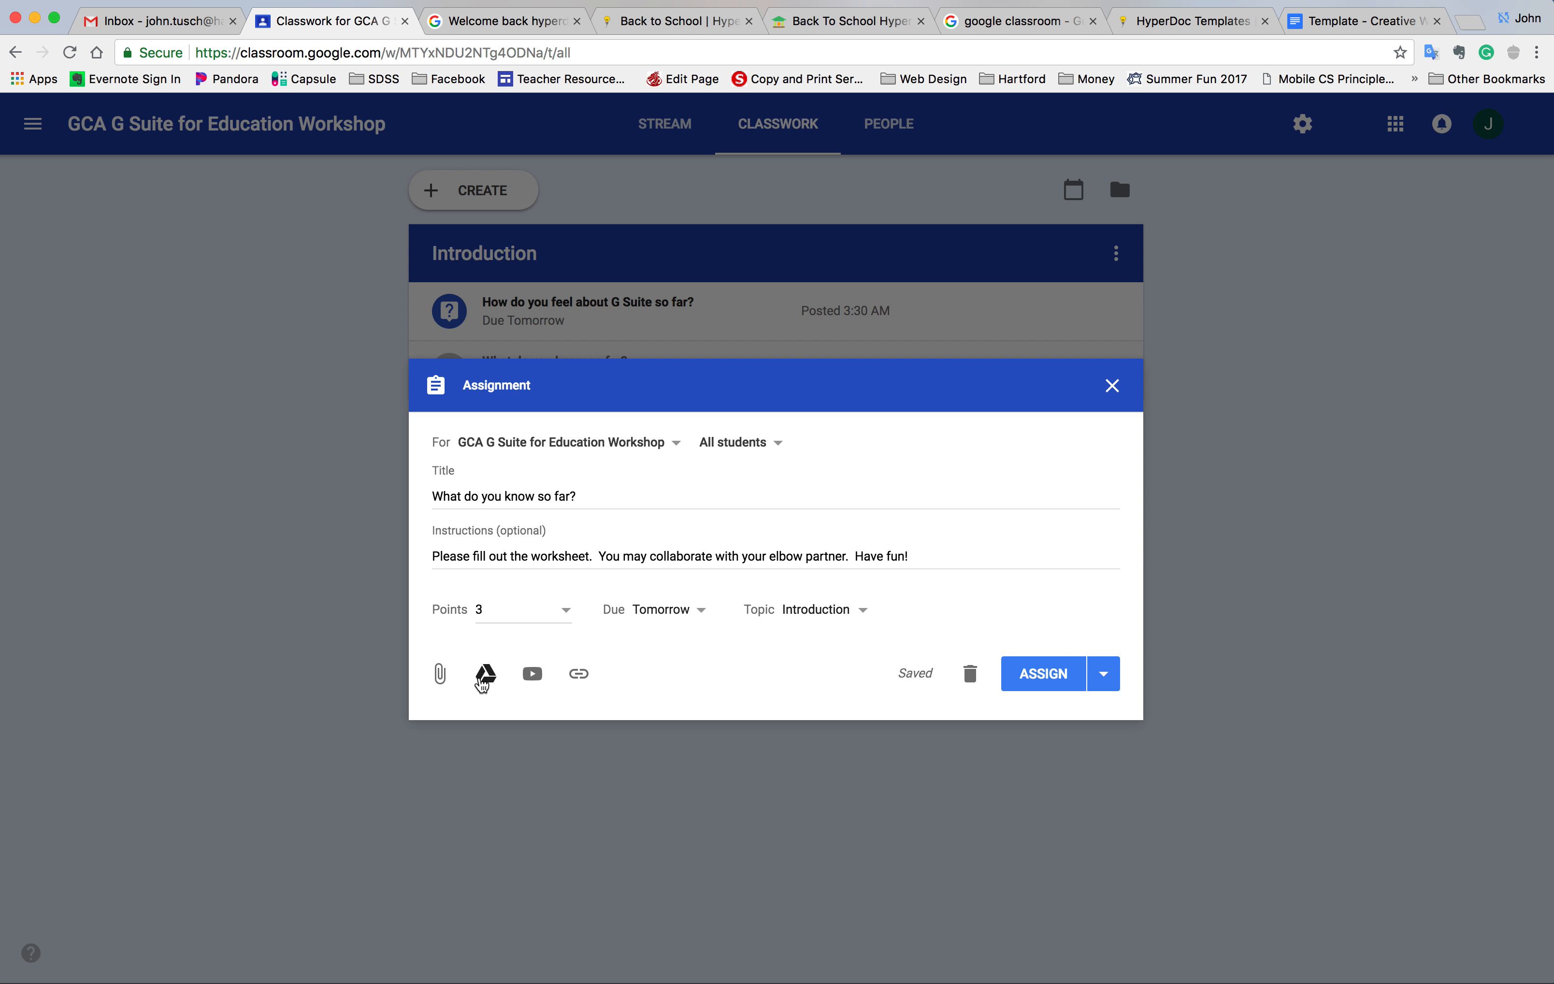
Attach the "What you know so far?" document from Google Drive and set it to "Make a copy for each student"
click(490, 681)
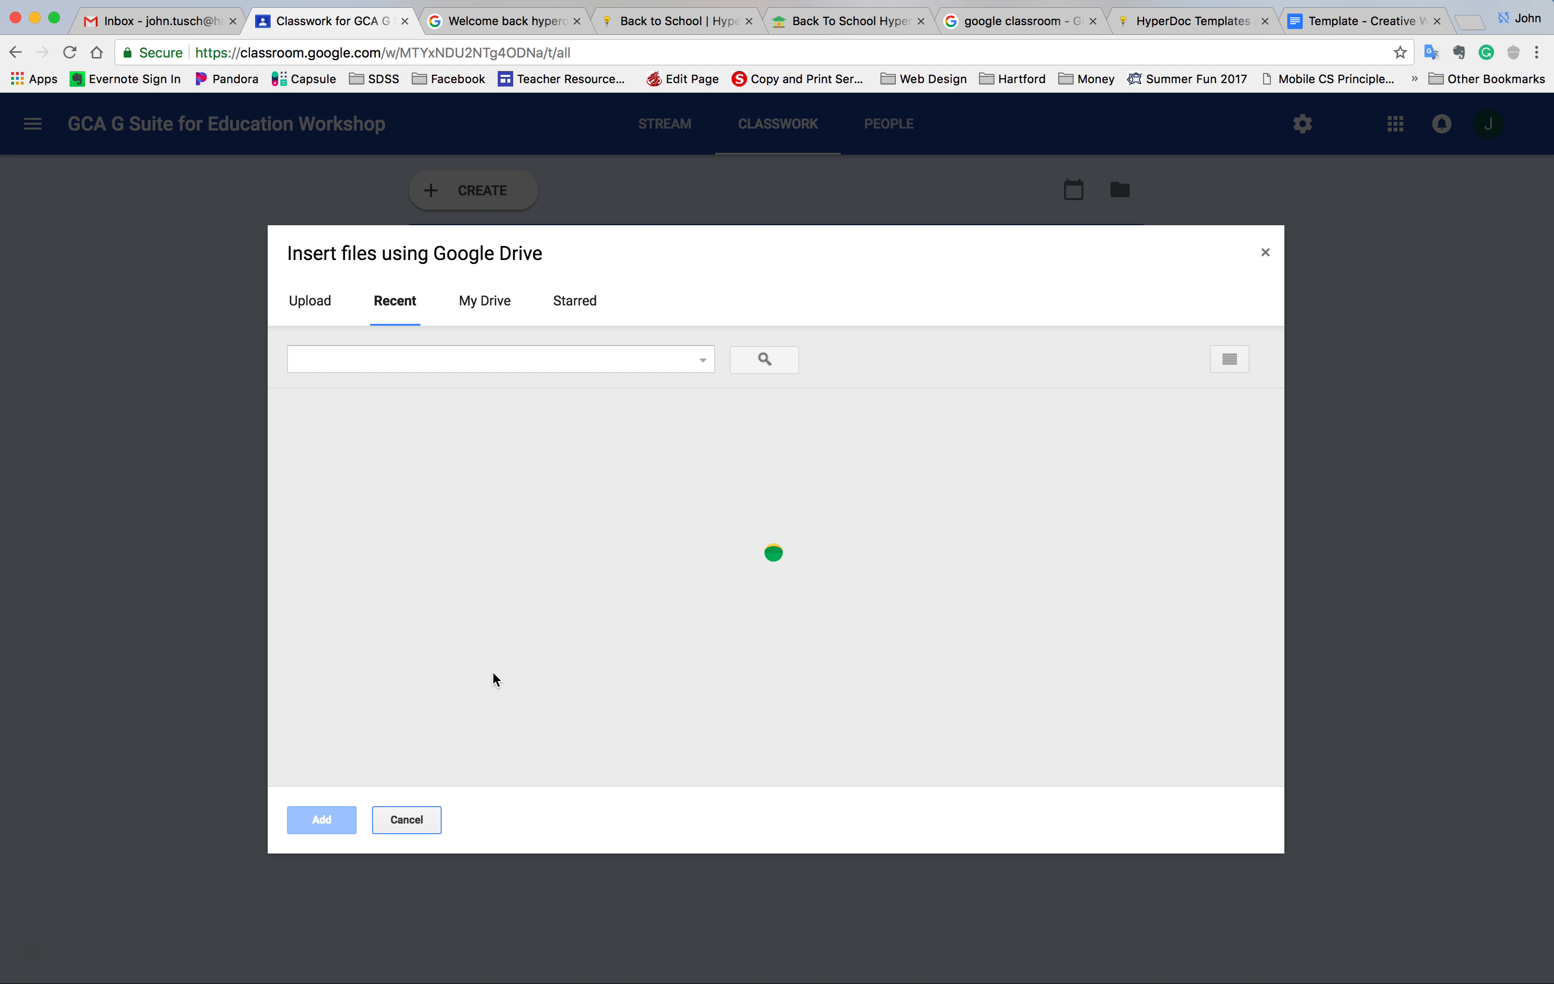
click(1265, 252)
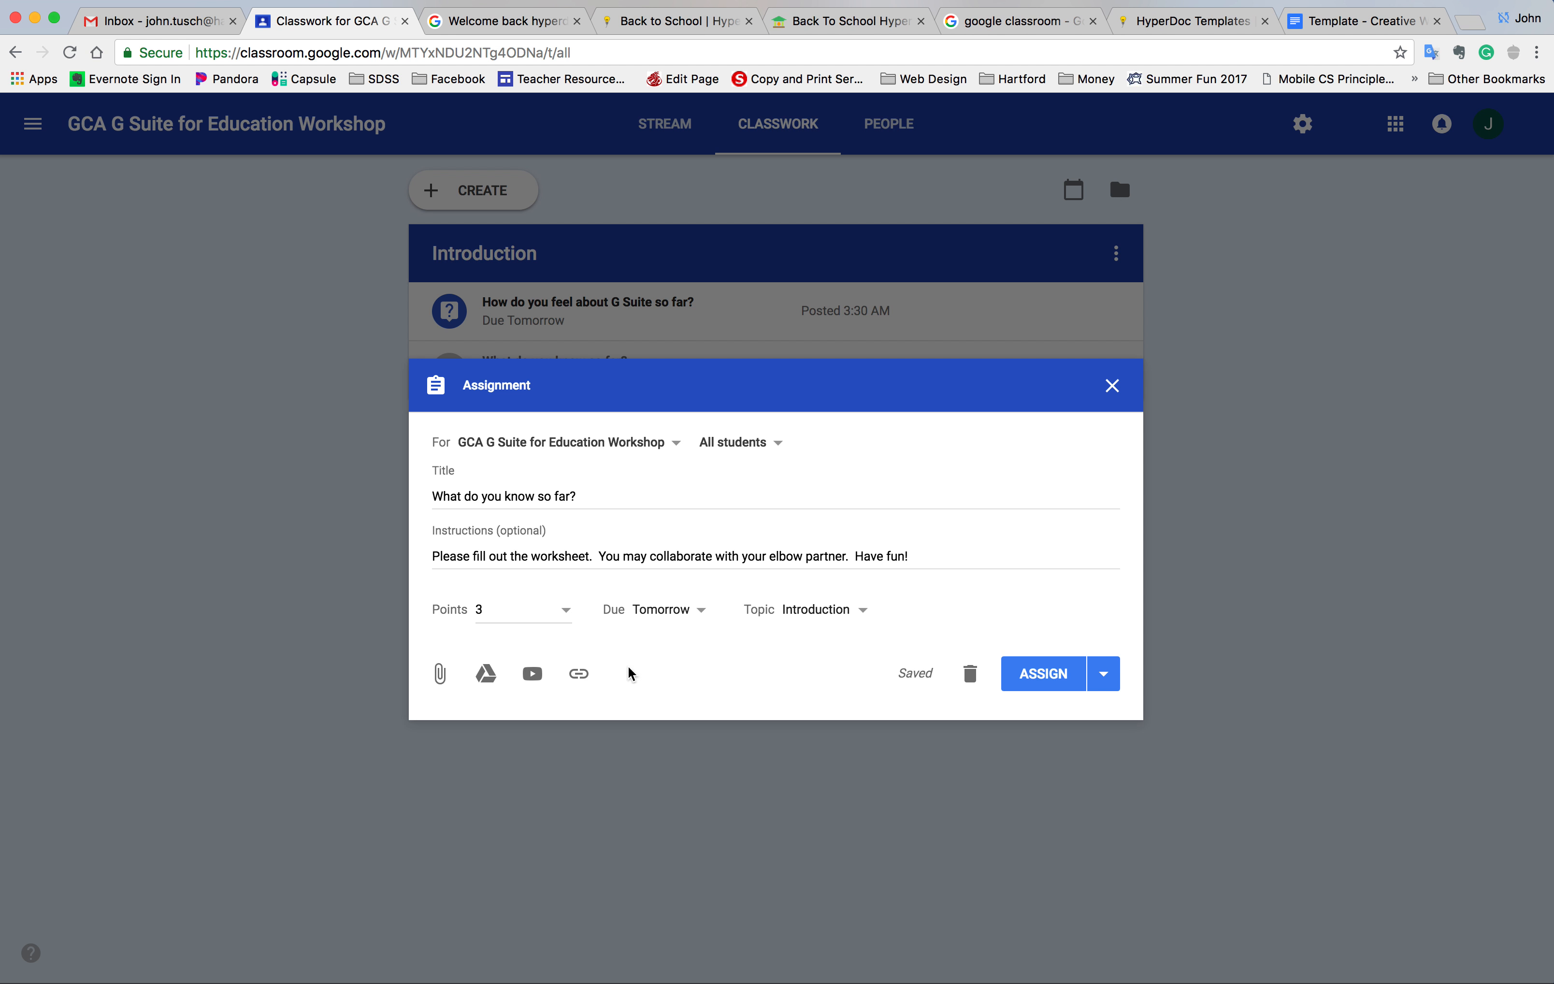
click(490, 679)
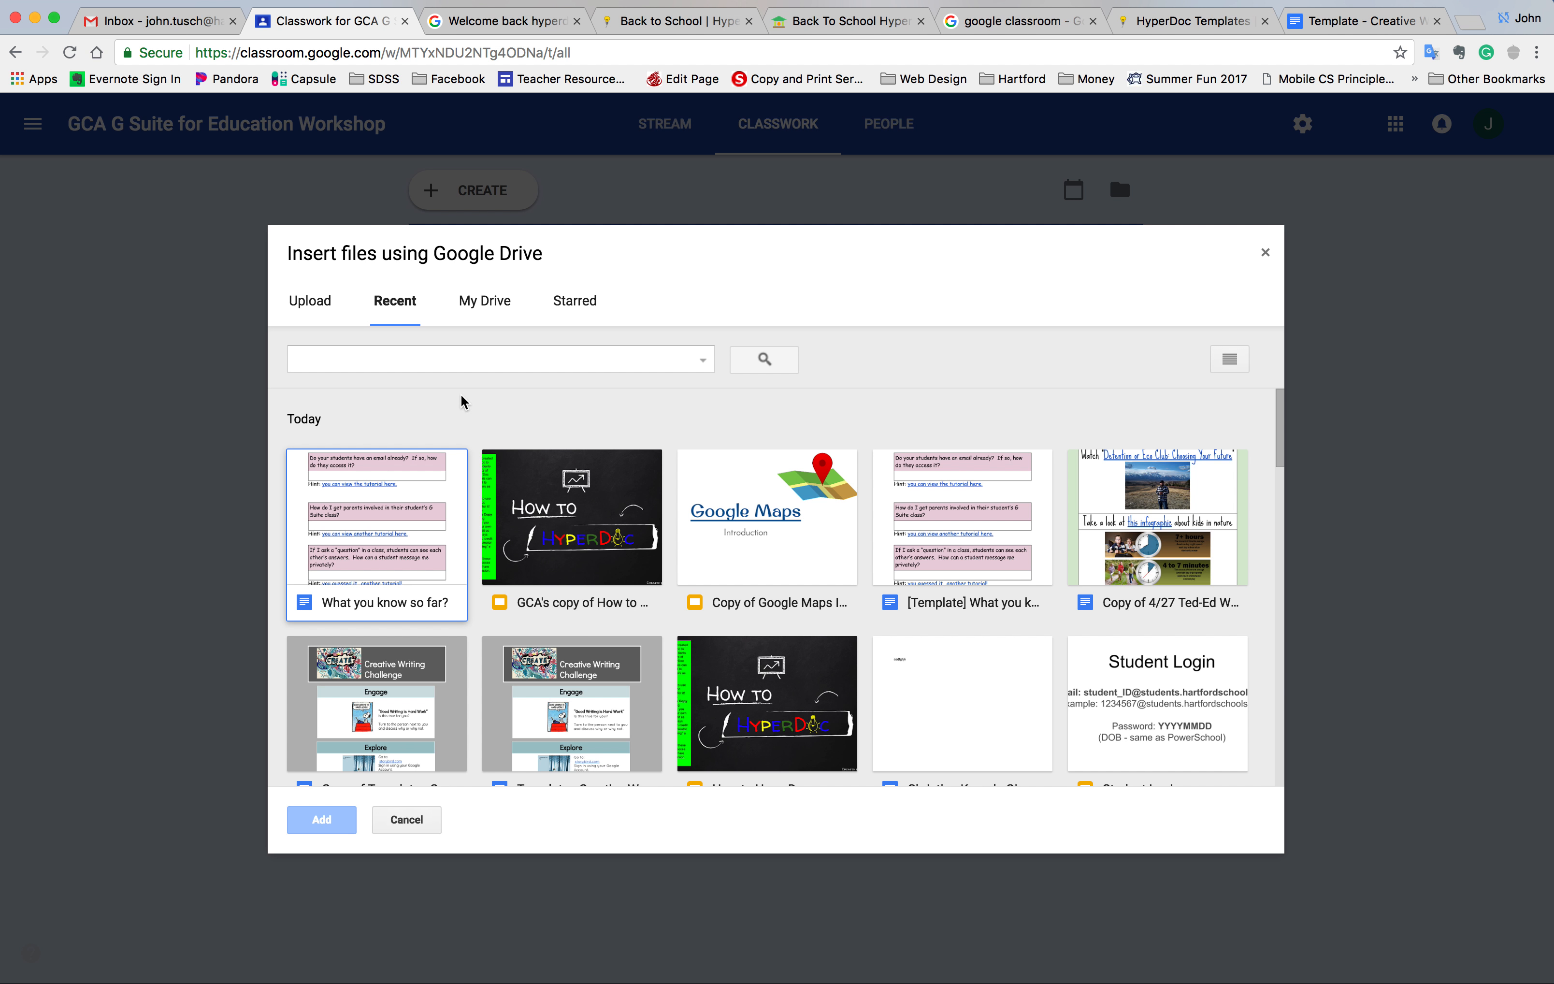
click(414, 558)
click(318, 821)
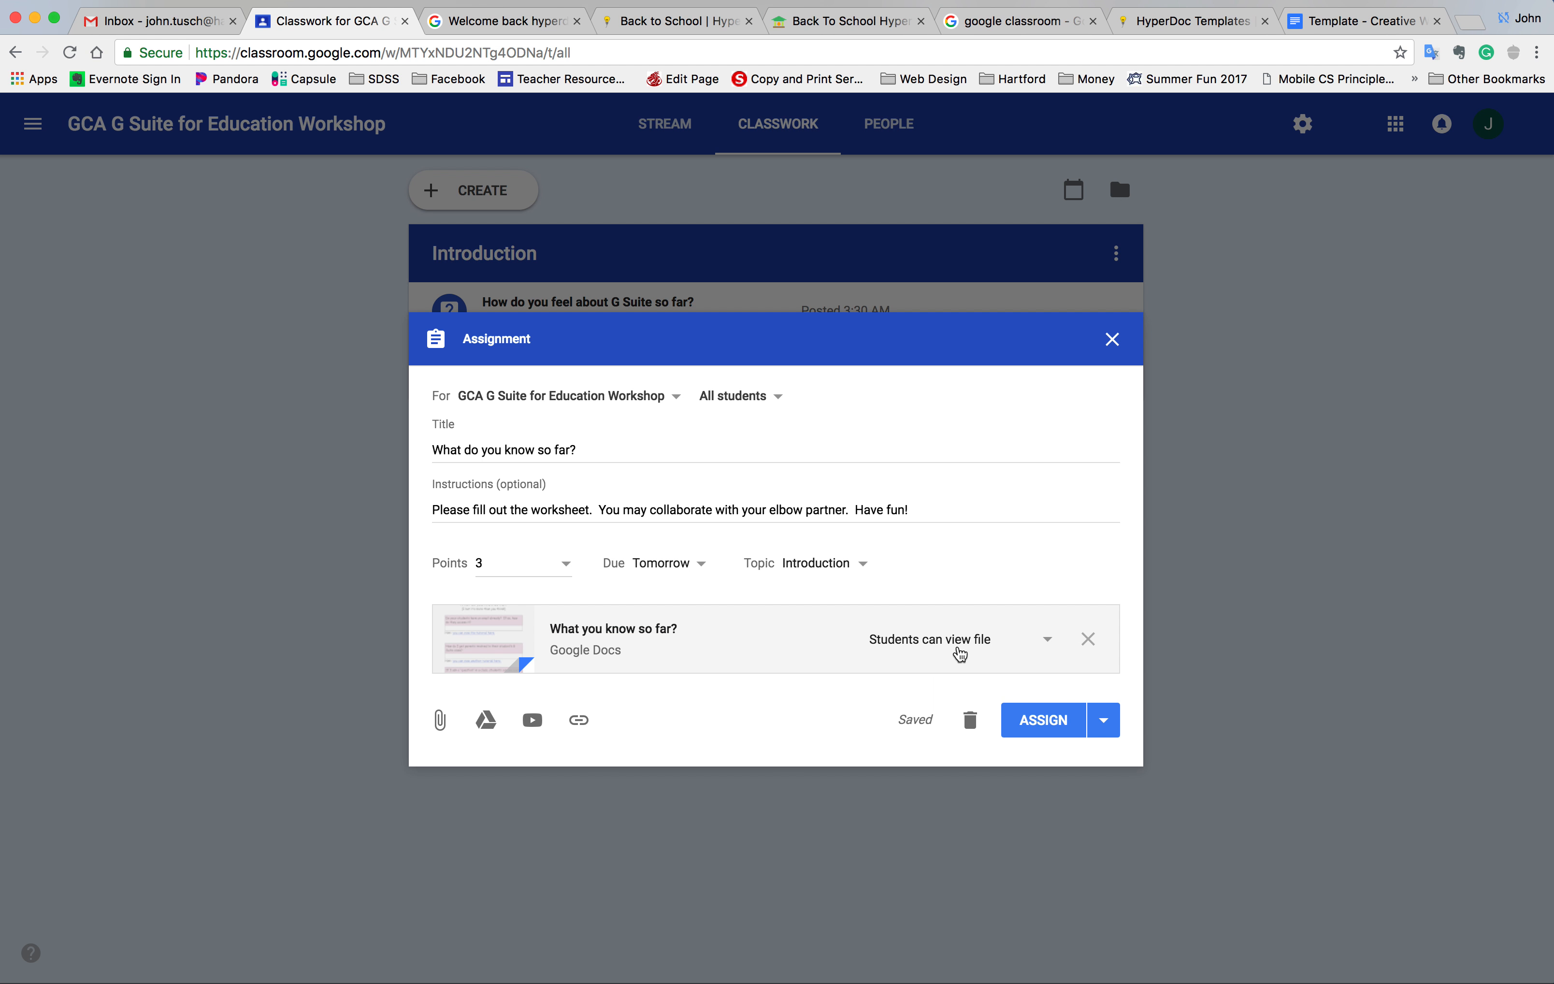
click(1049, 644)
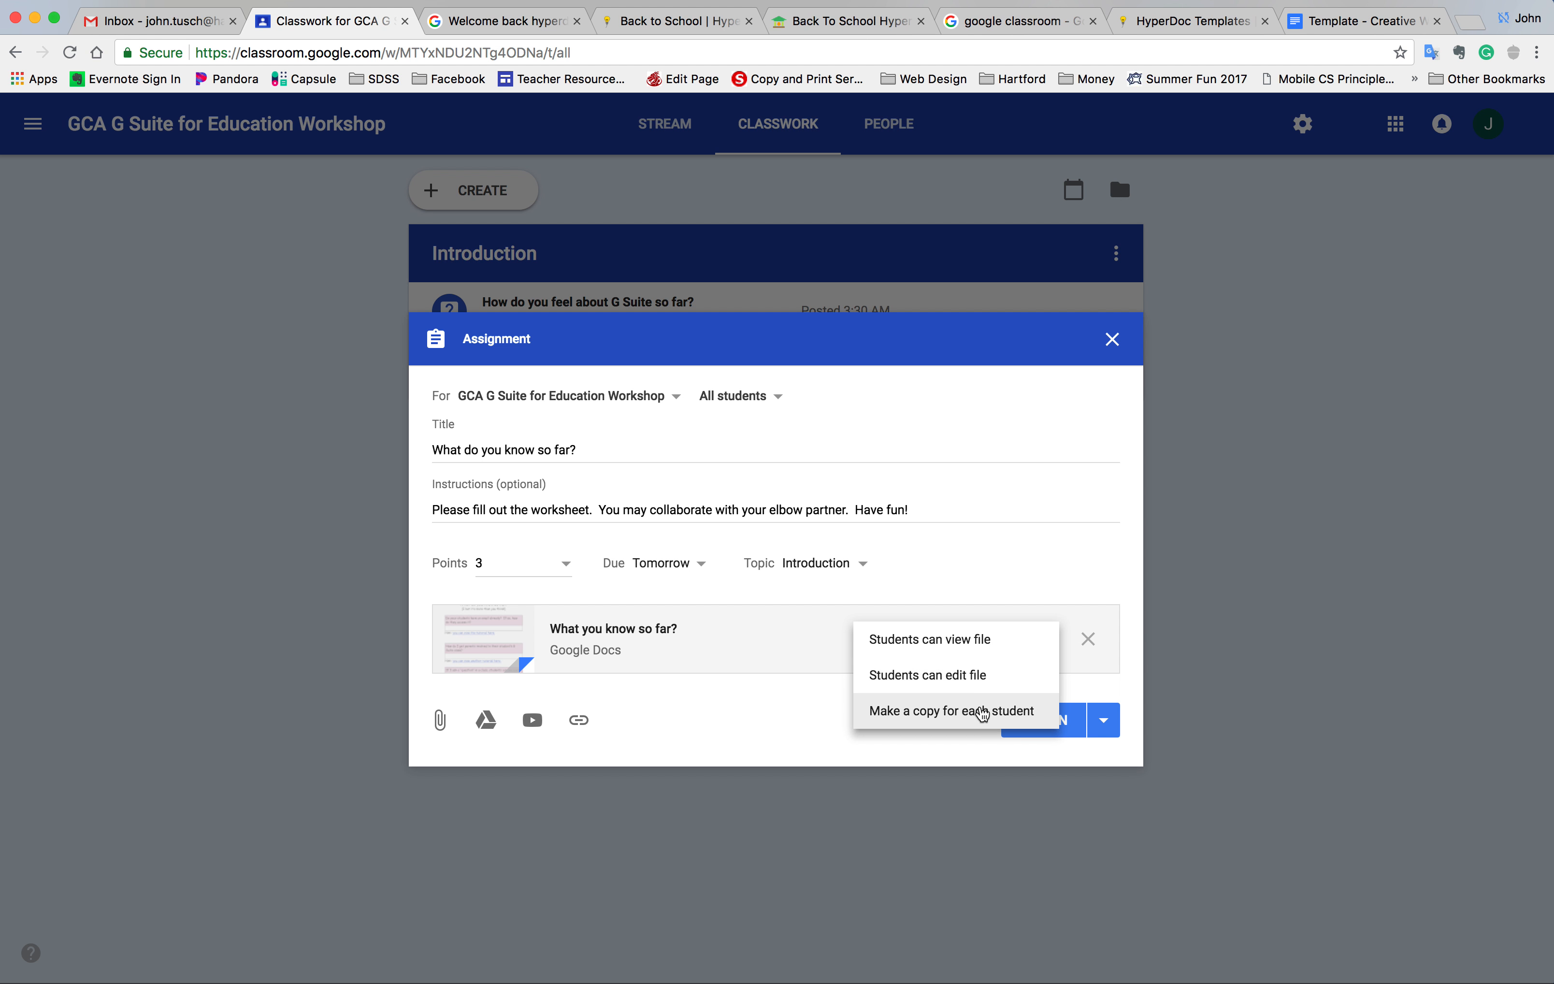
click(983, 712)
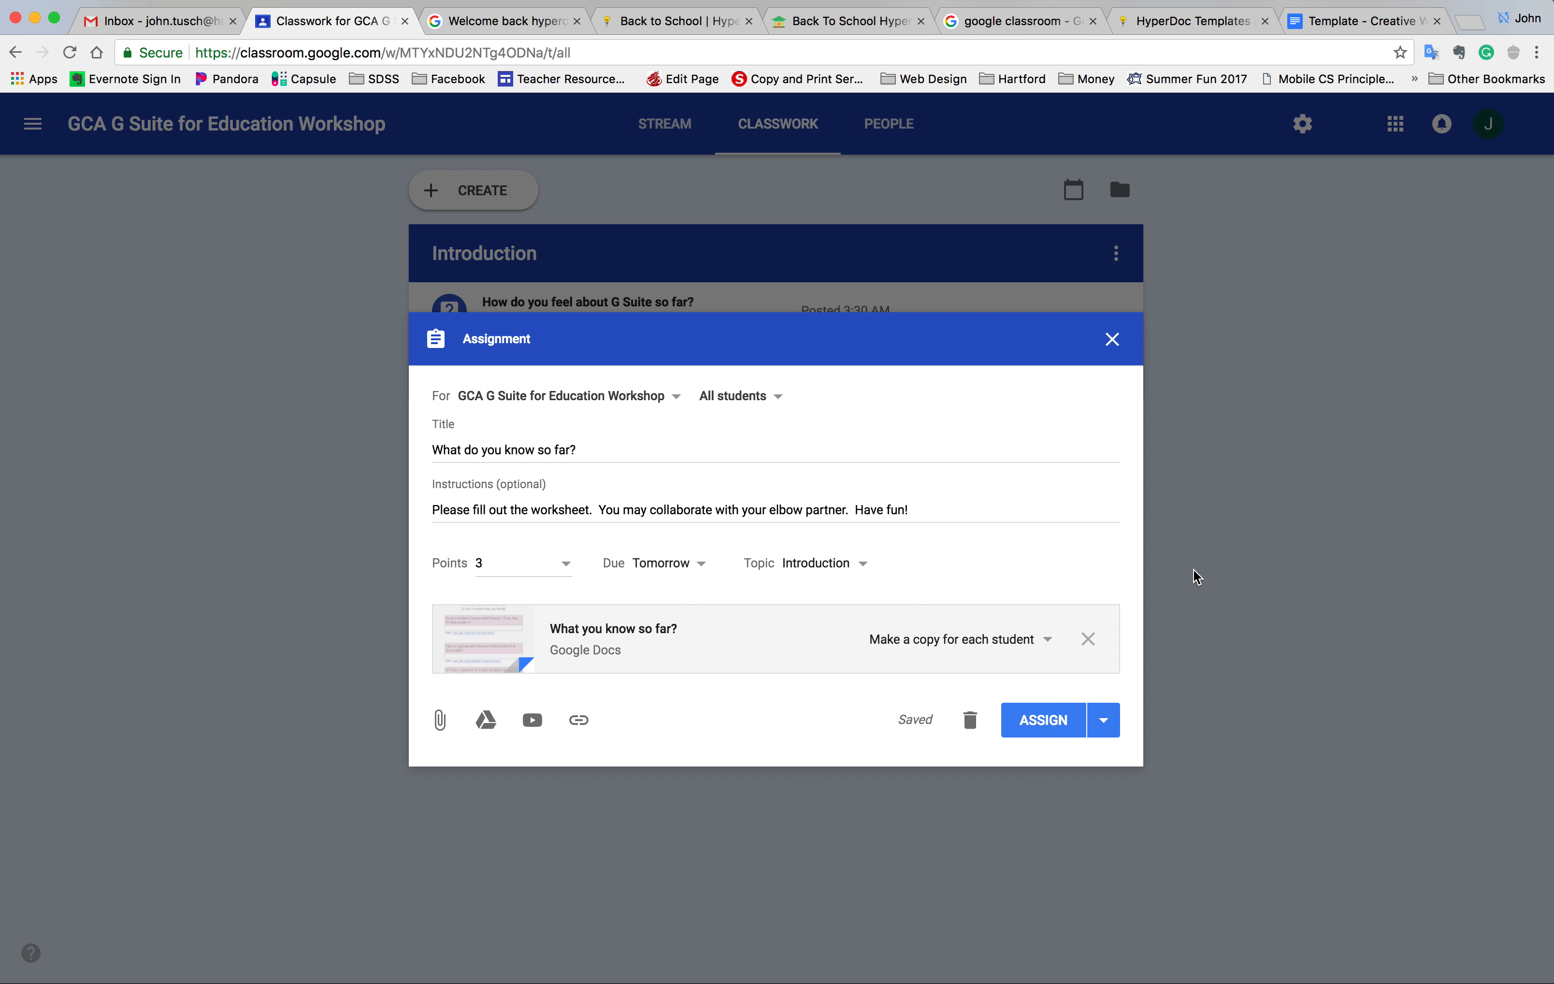
click(751, 700)
Attach the "GCA's copy of How to HyperDoc" slides from Google Drive and assign the work to the class
click(488, 724)
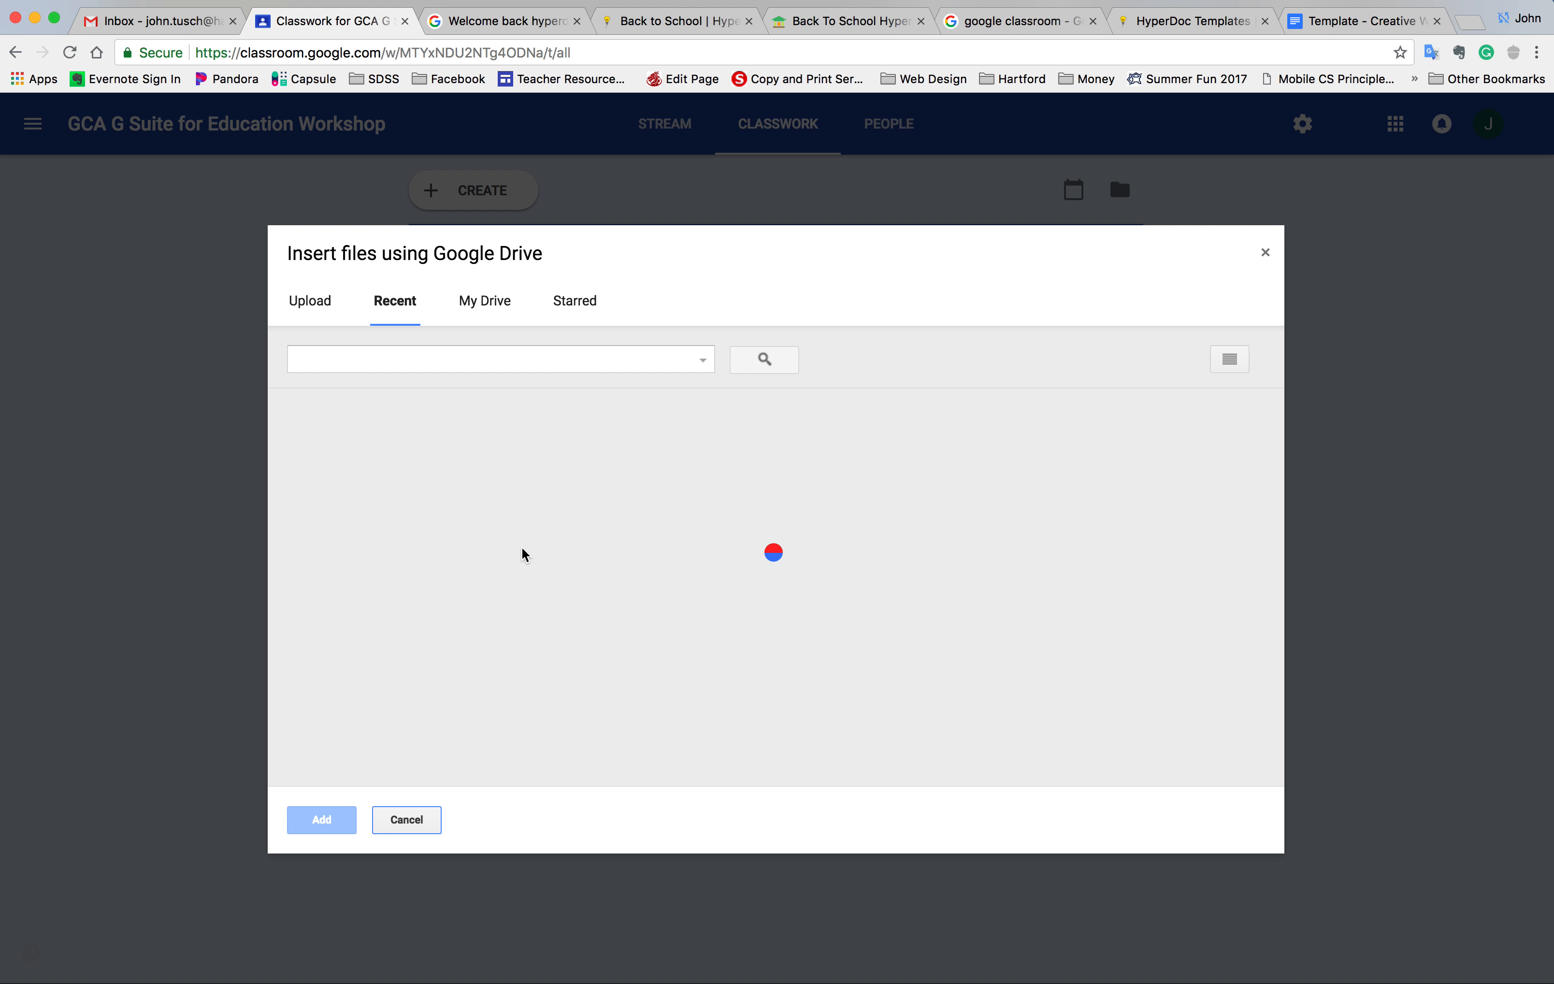
click(545, 540)
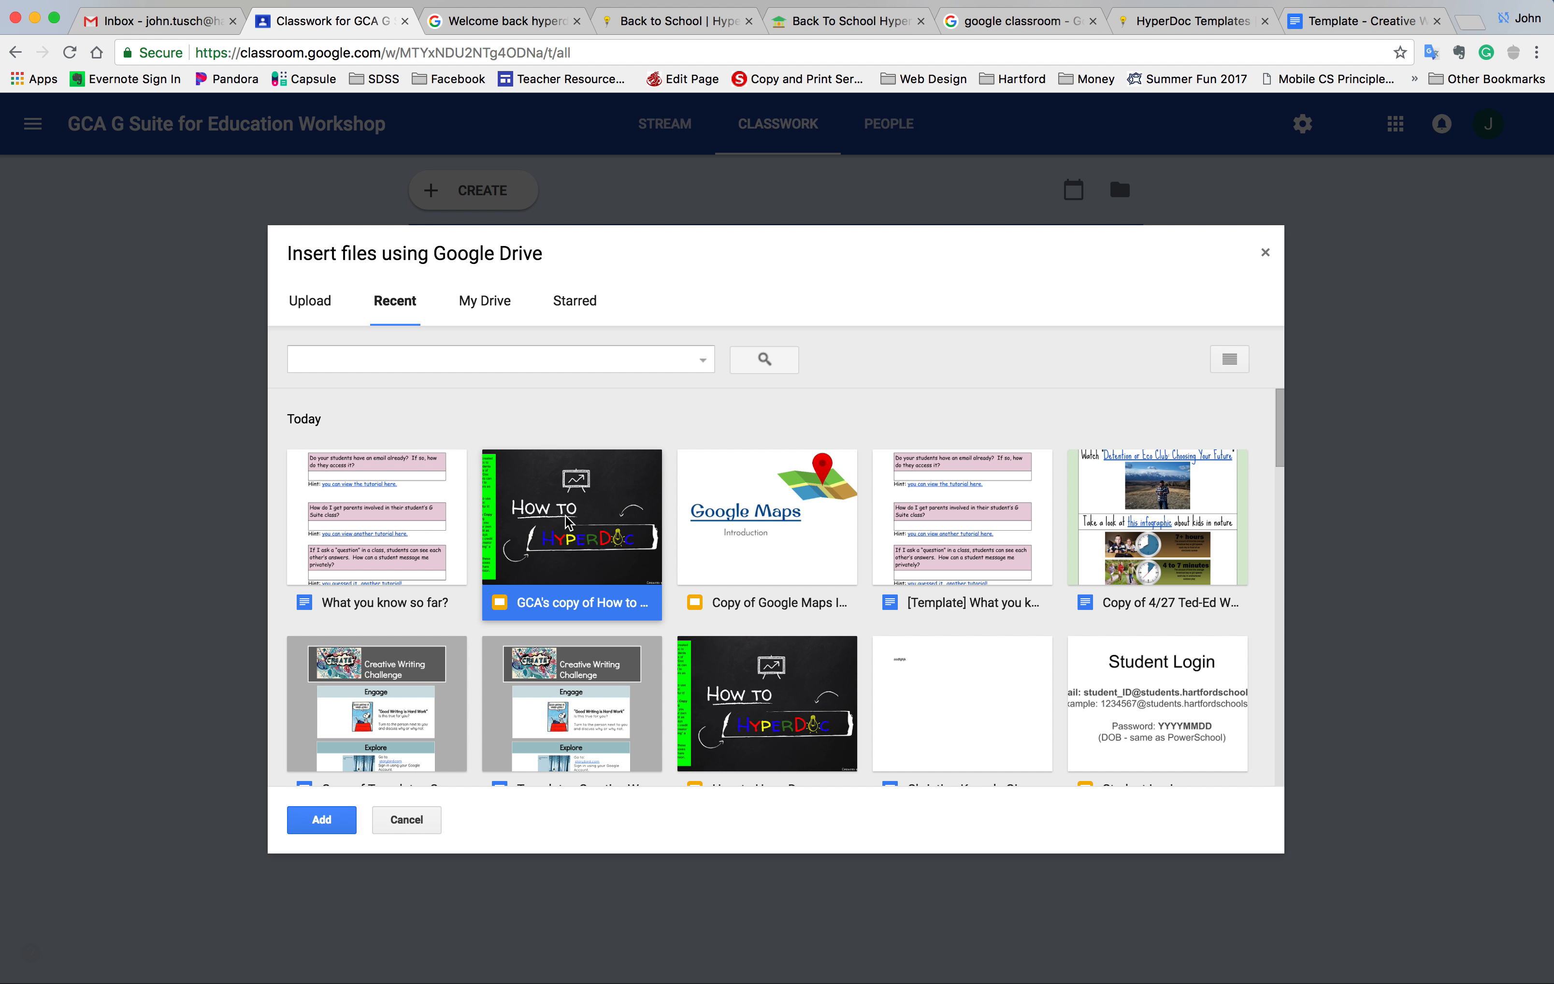
click(334, 828)
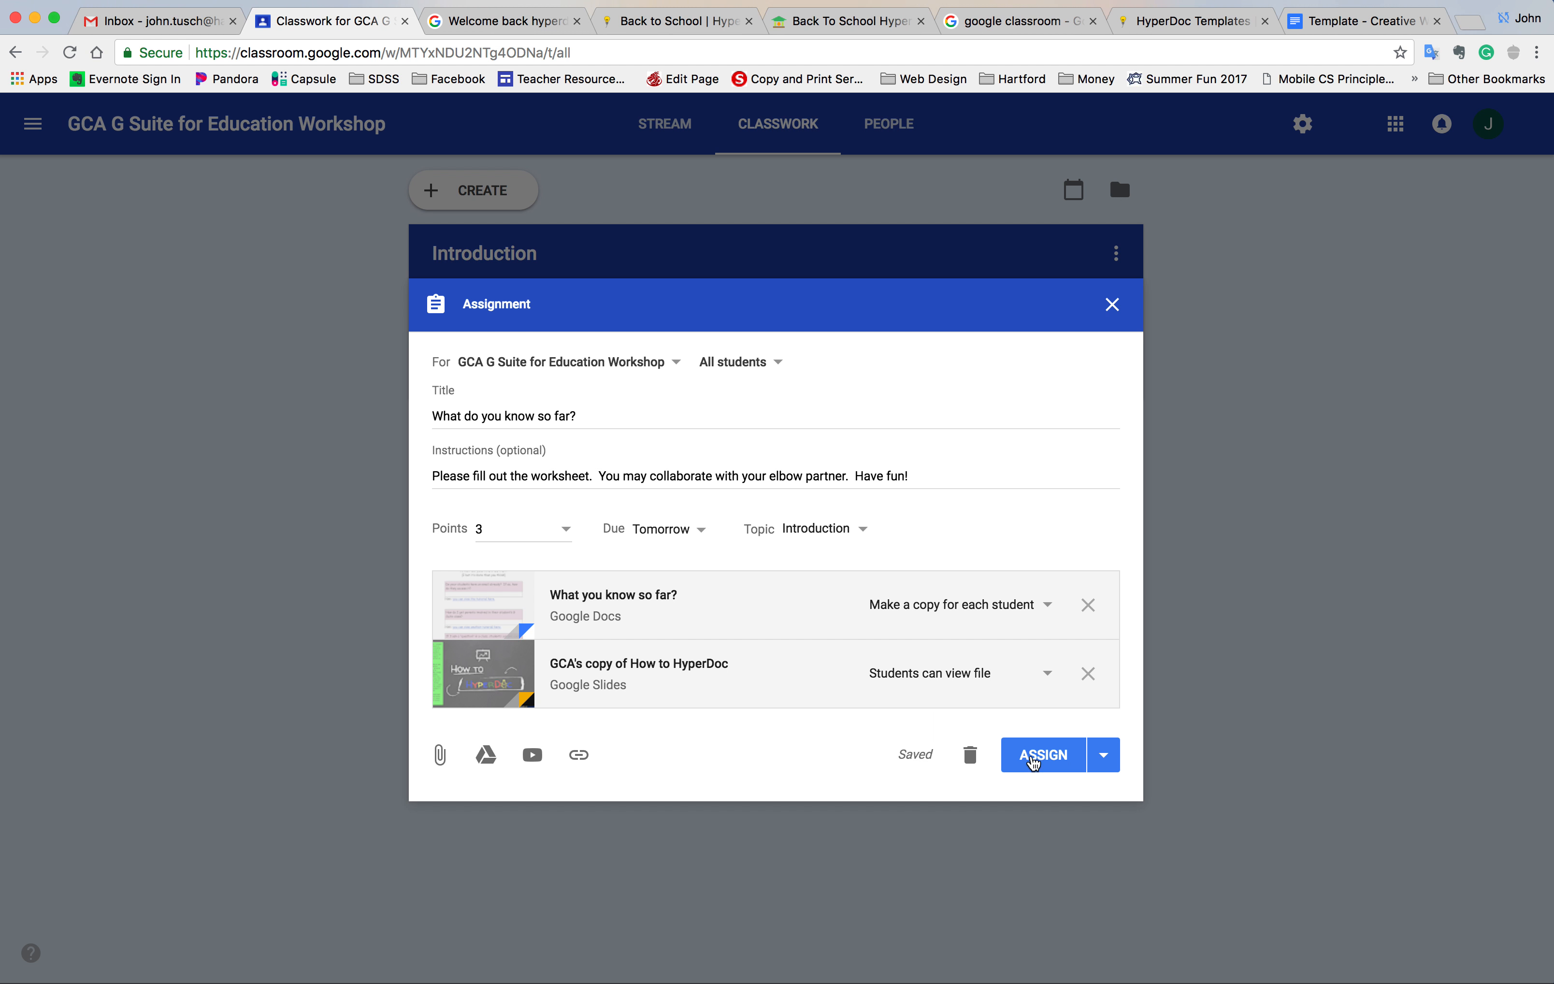
click(1036, 761)
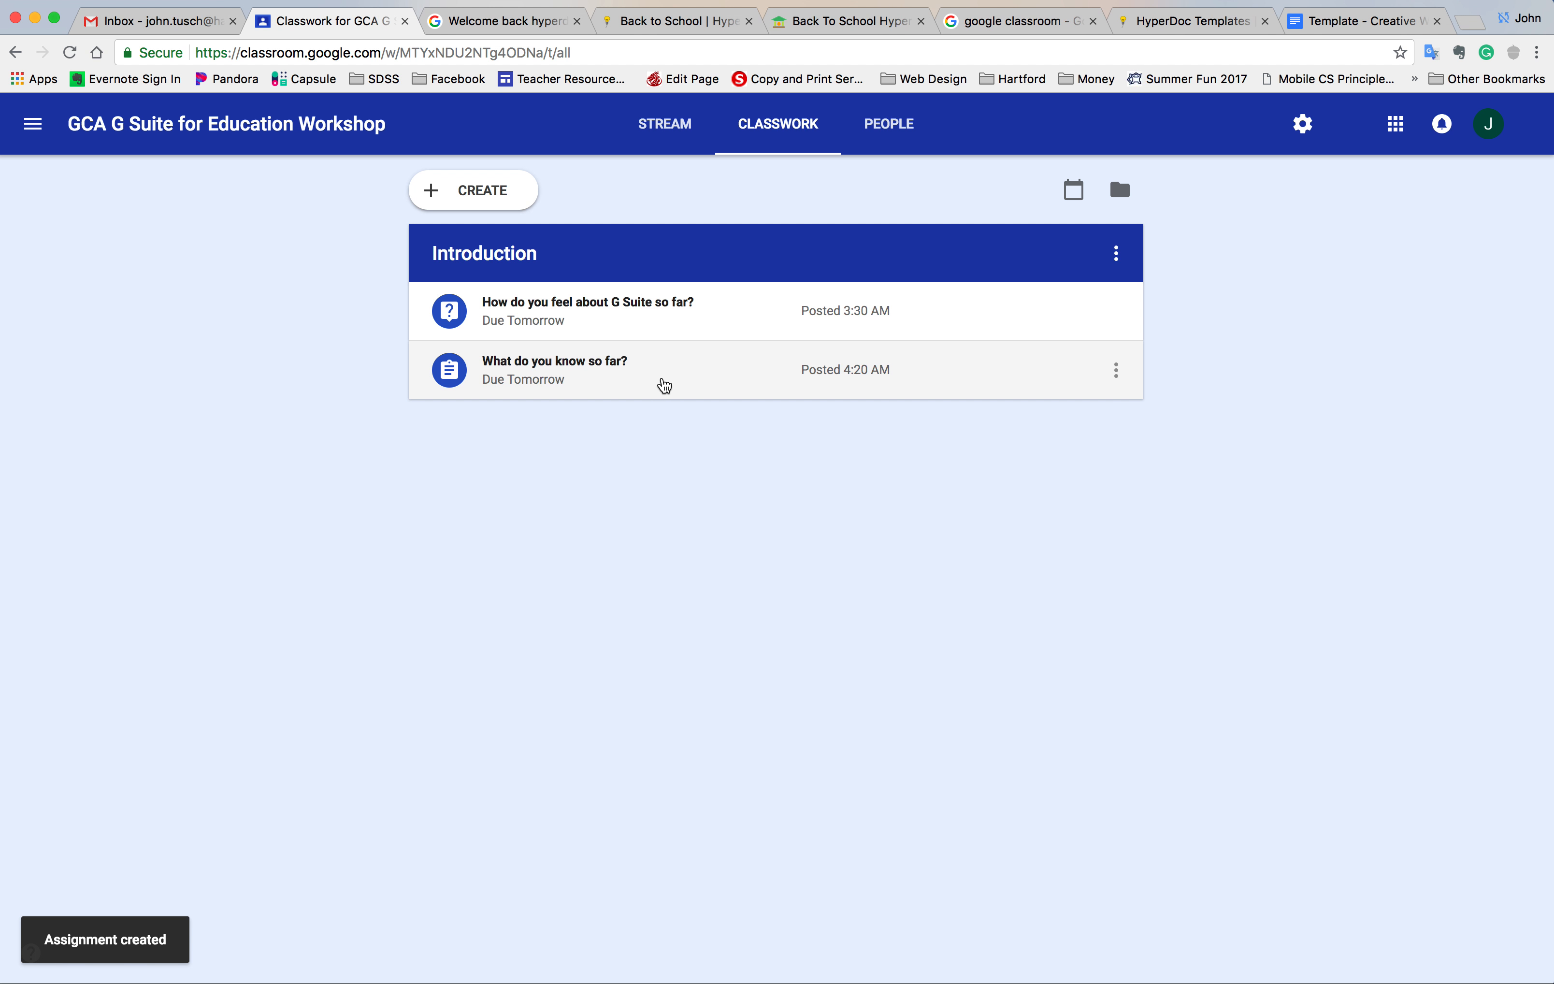
View the student work page of the "What do you know so far?" assignment and return to the class stream
click(667, 389)
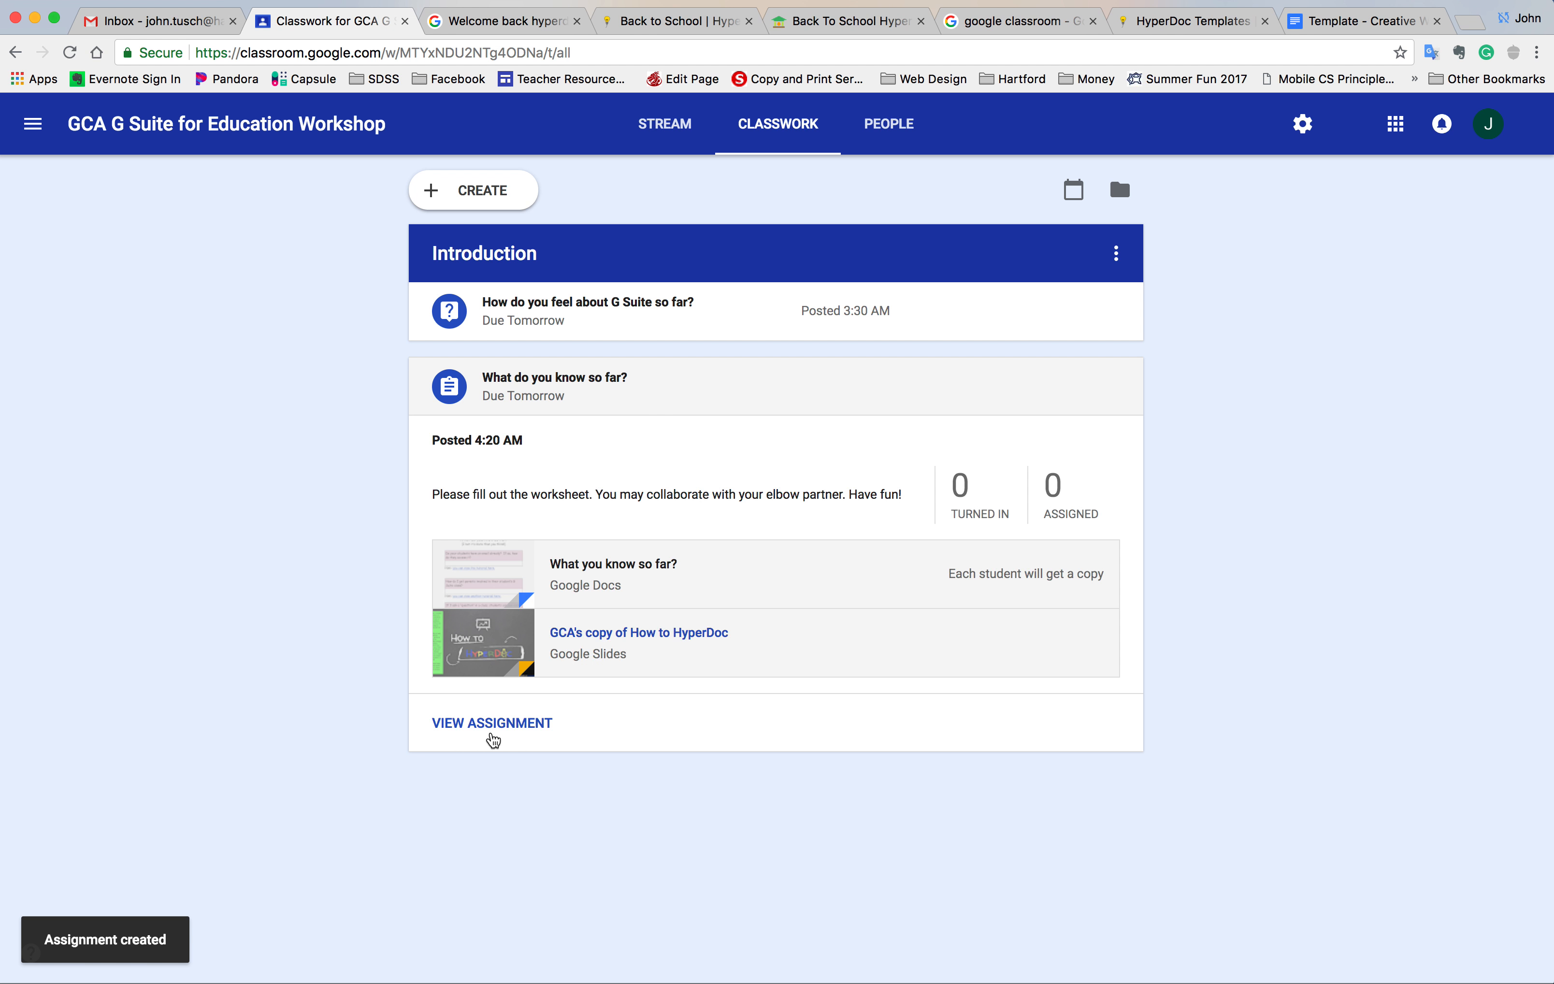
click(502, 723)
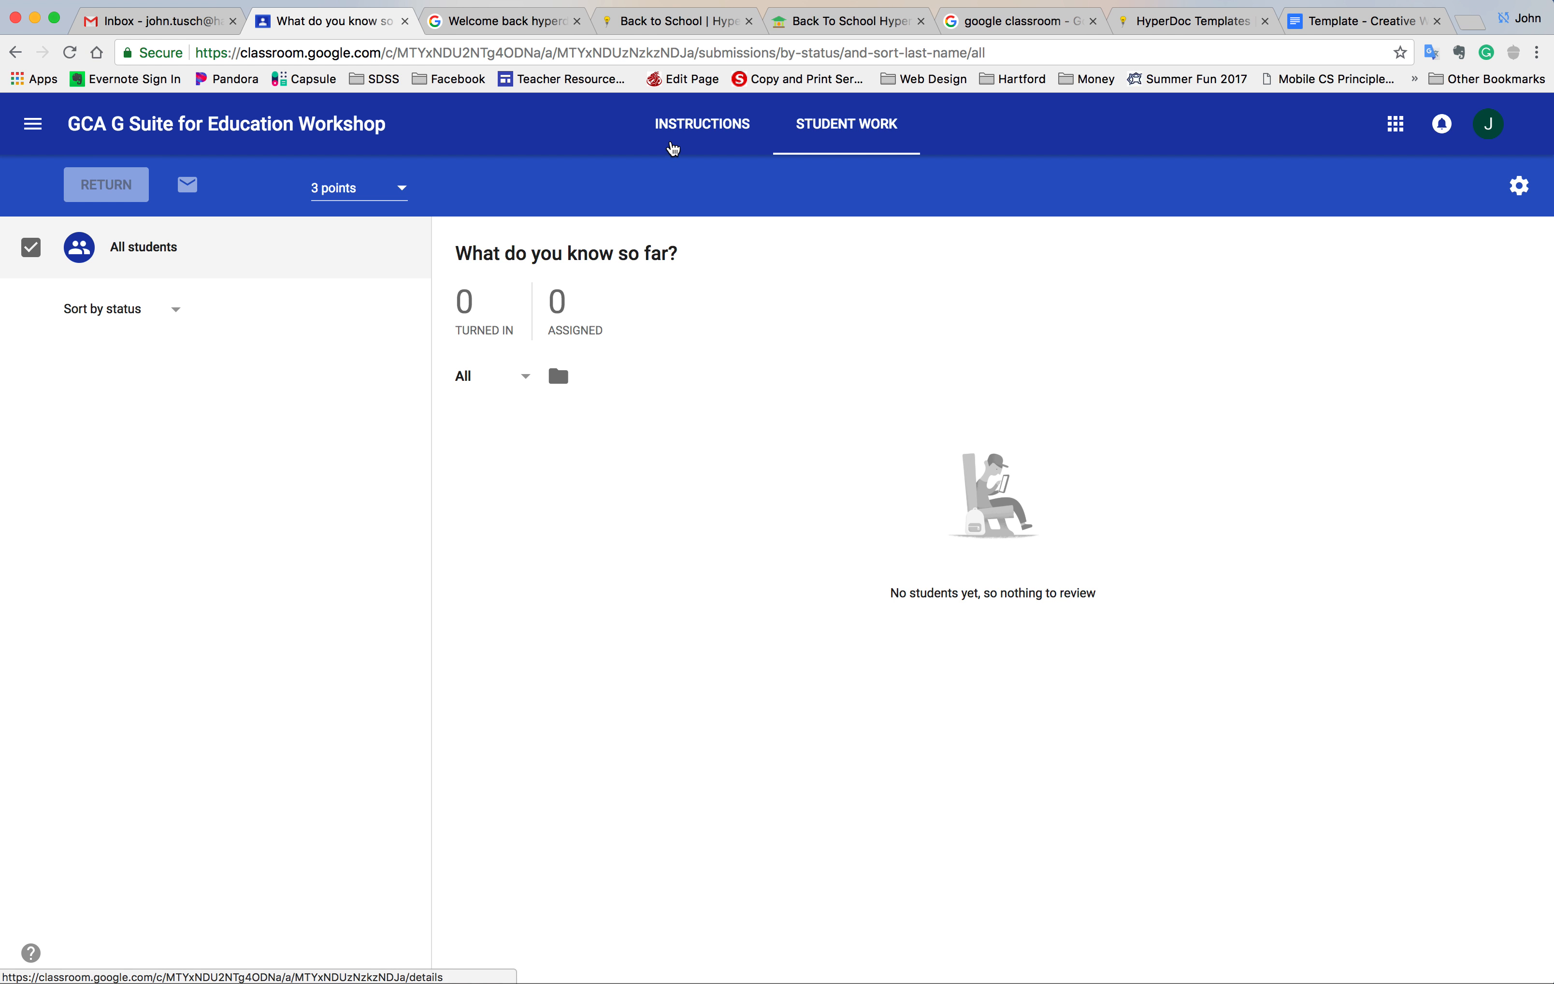
click(124, 140)
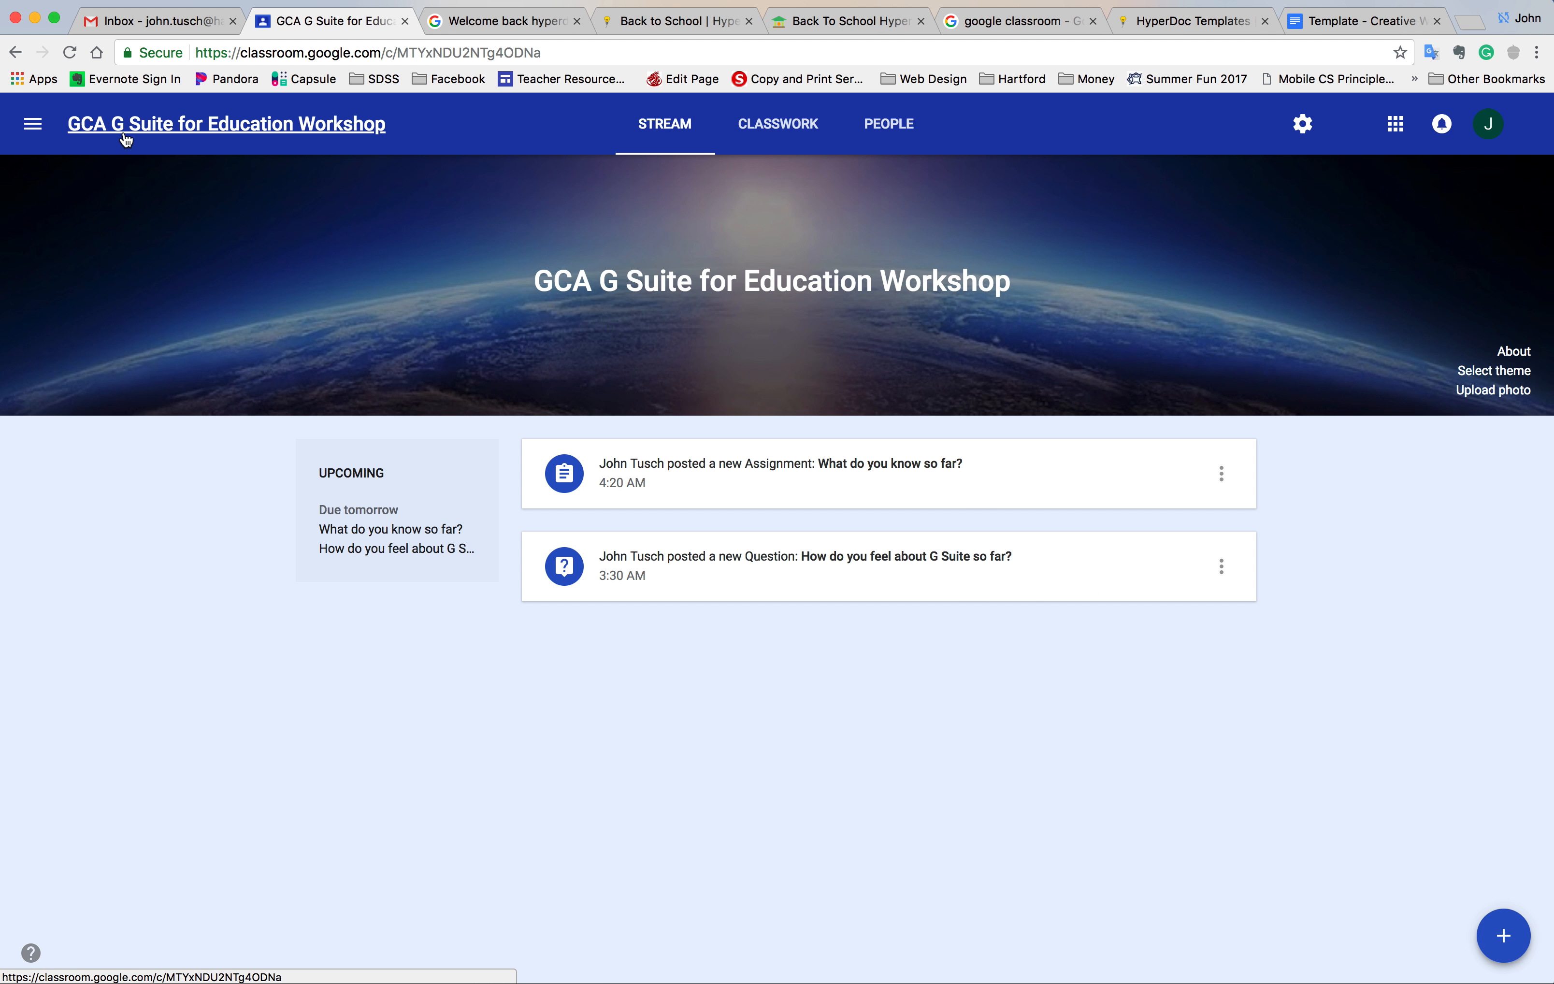